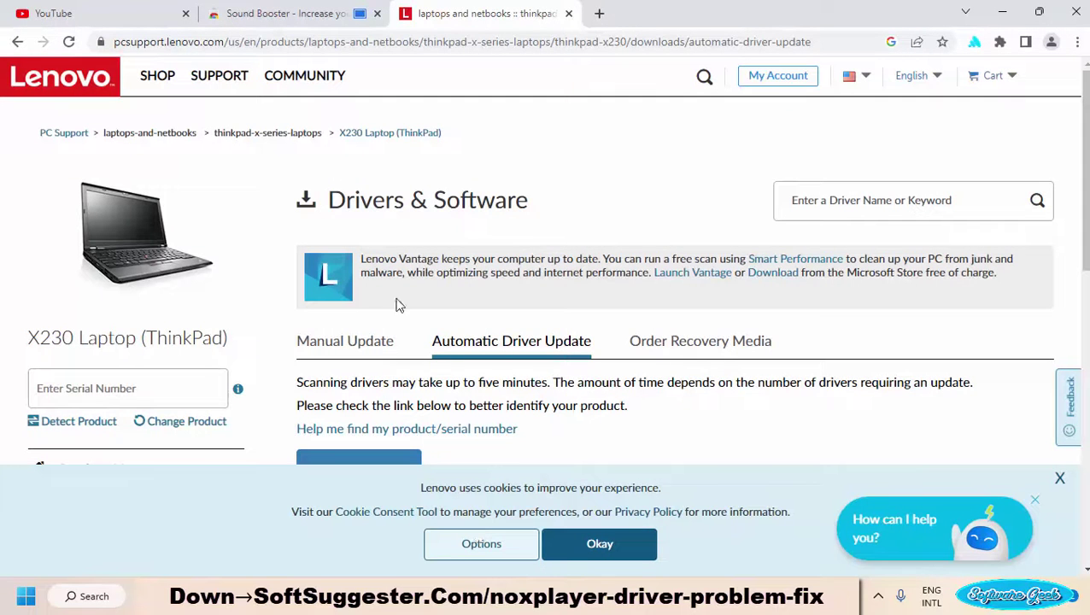
Go back to the Google results for x230 drivers and highlight the search query.
left_click(13, 41)
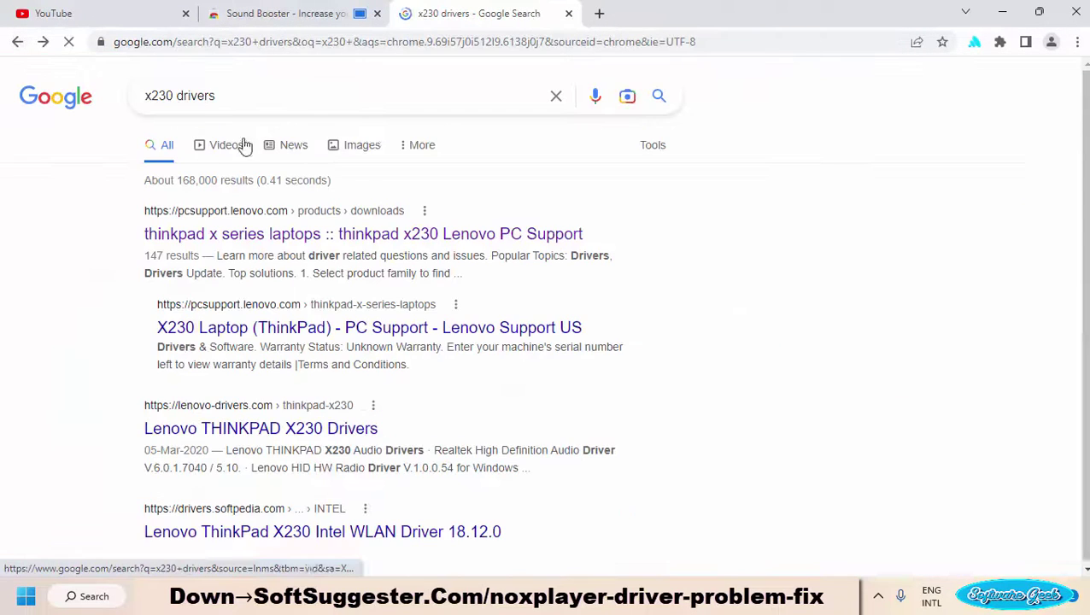
left_click_drag(273, 107, 56, 130)
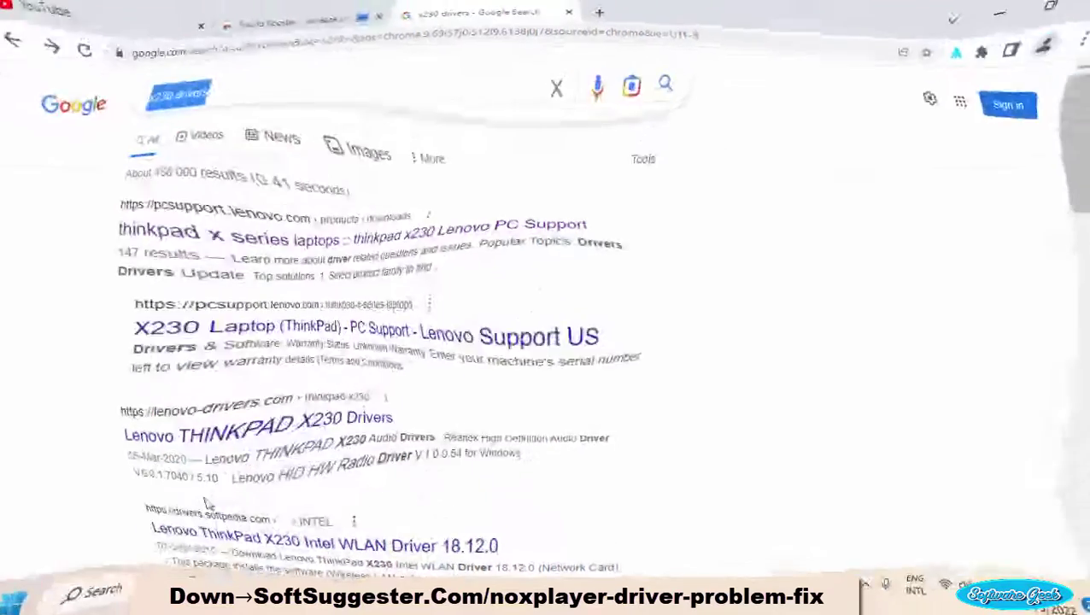
Open System Information, check the computer's system type and manufacturer in the System Summary, and close the window.
left_click(26, 595)
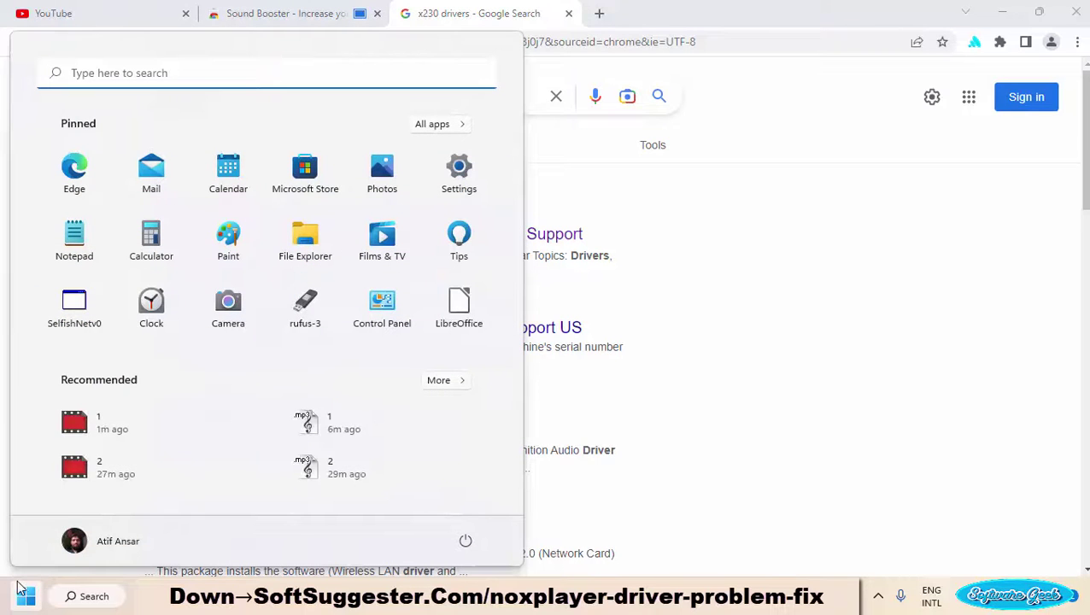
type("syste")
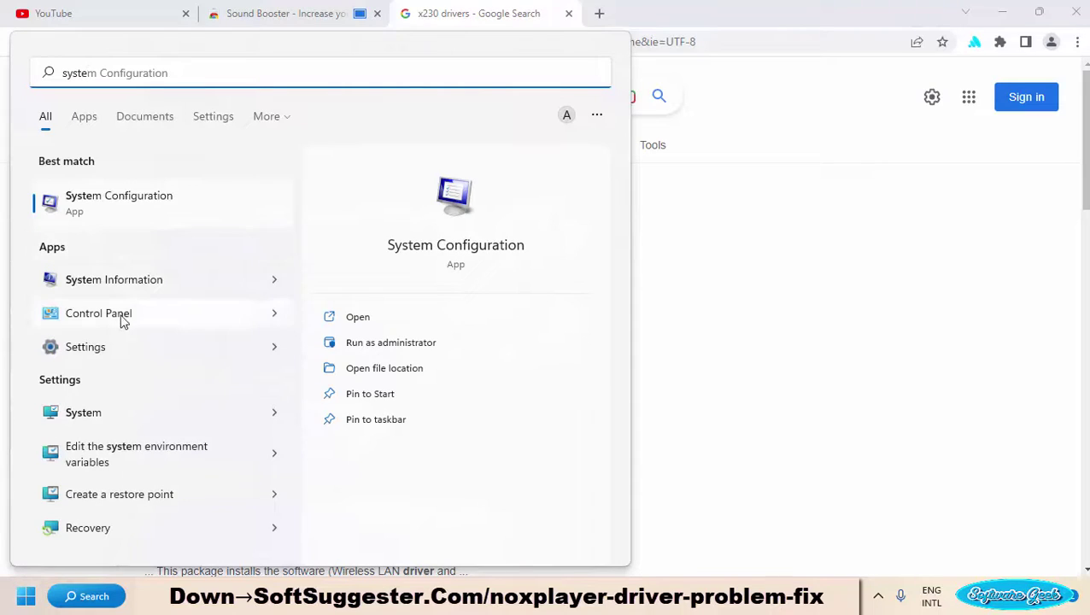
left_click(94, 288)
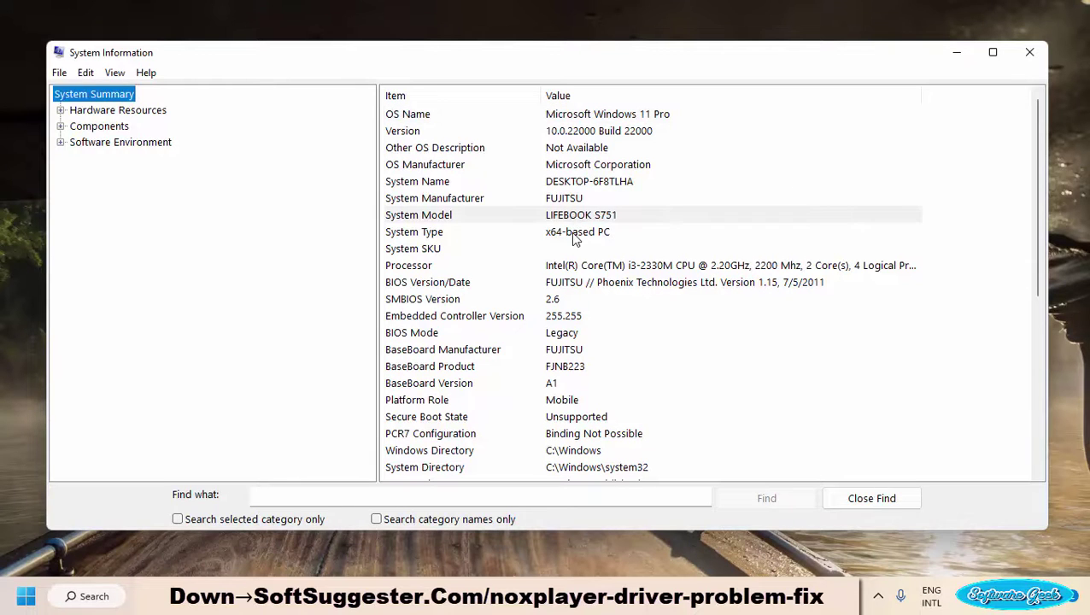
left_click(570, 231)
left_click(506, 199)
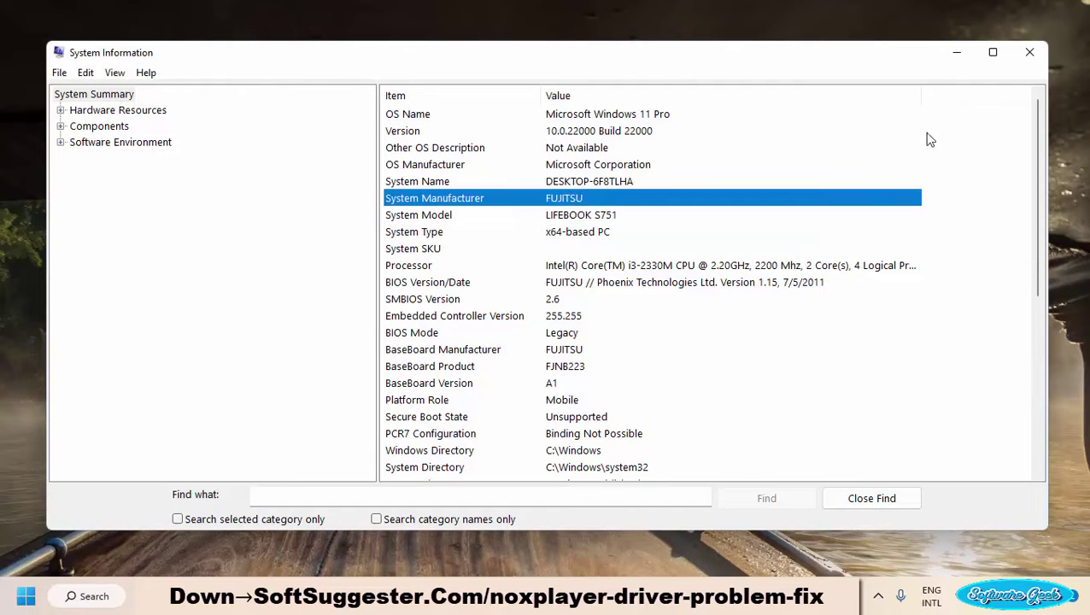
left_click(1026, 55)
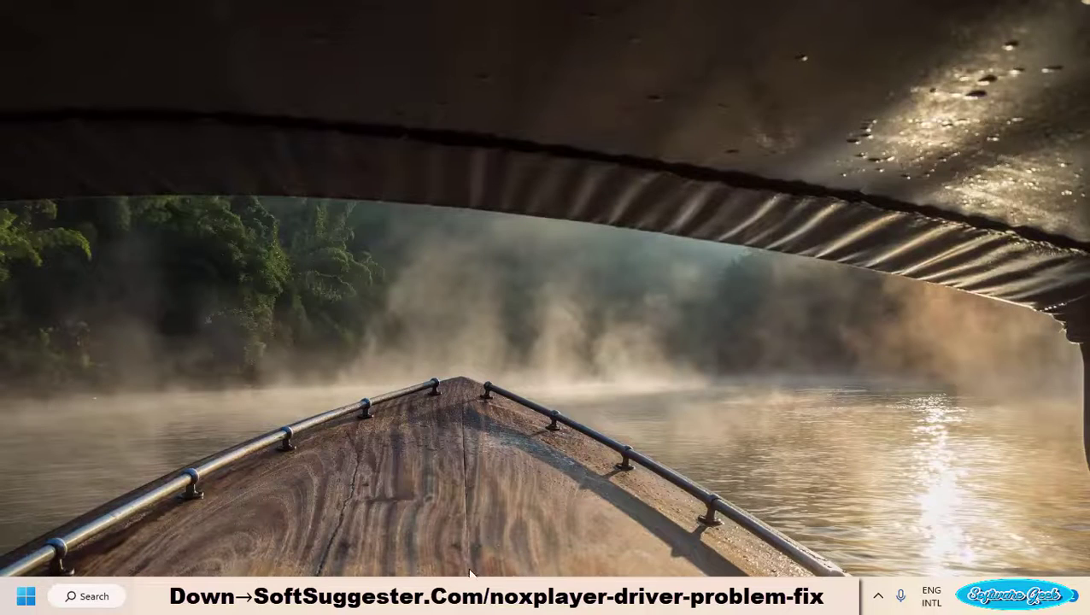
Switch back to Chrome, open the thinkpad x230 Lenovo PC Support result, and dismiss the side-panel tip.
key("alt+Tab")
left_click(226, 96)
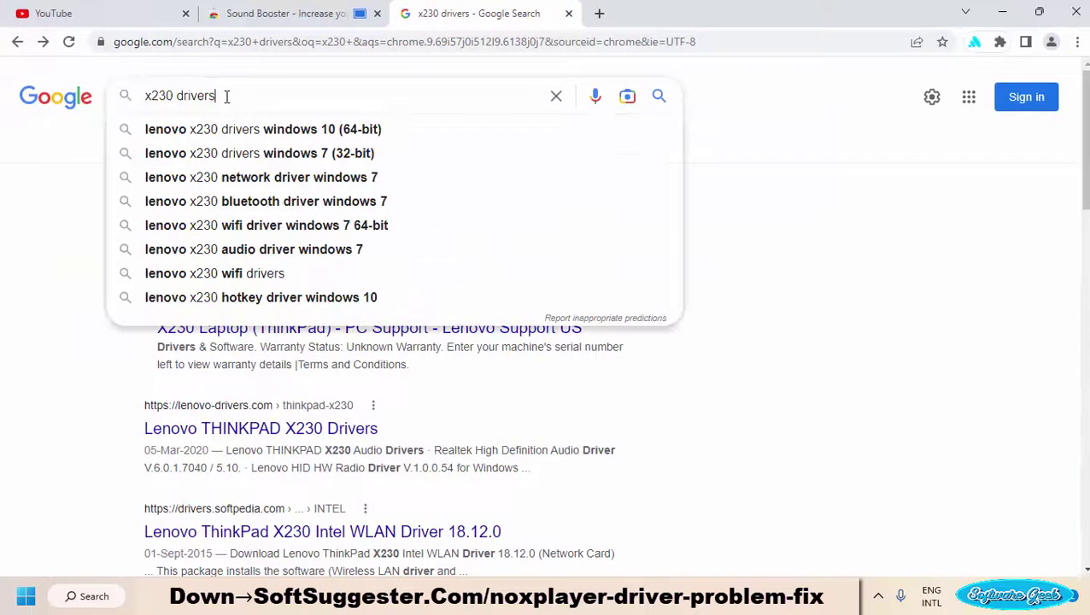
left_click_drag(227, 95, 90, 80)
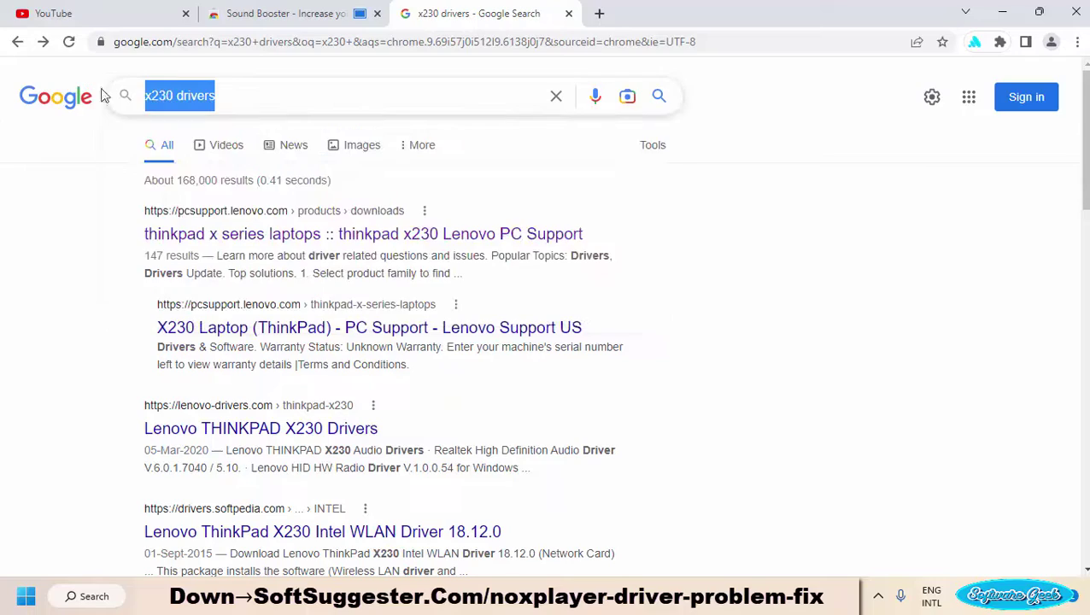
left_click(169, 98)
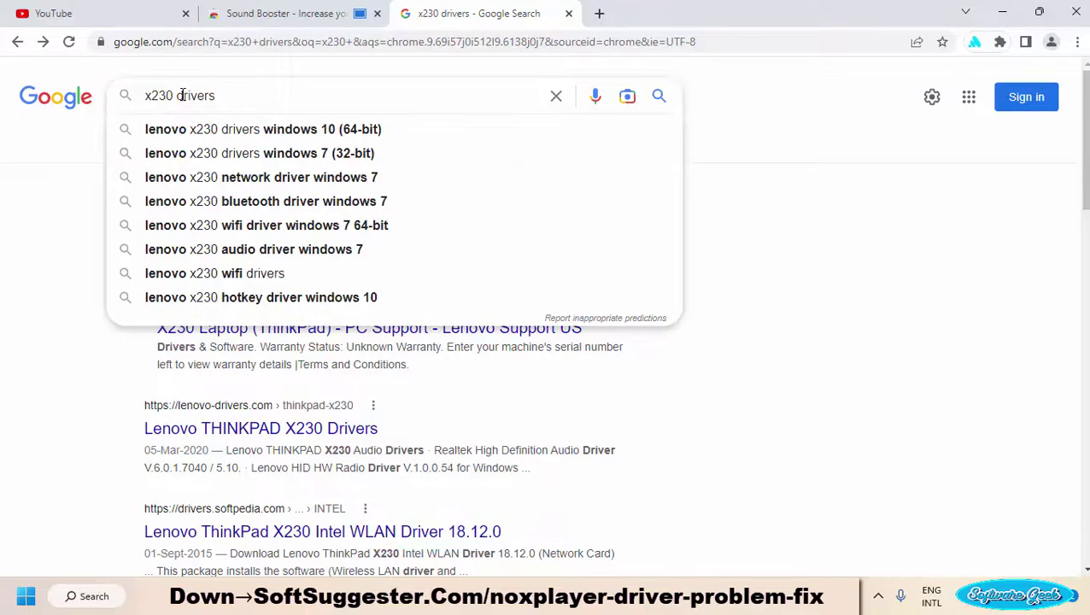
left_click_drag(176, 97, 117, 97)
left_click(231, 98)
left_click(10, 237)
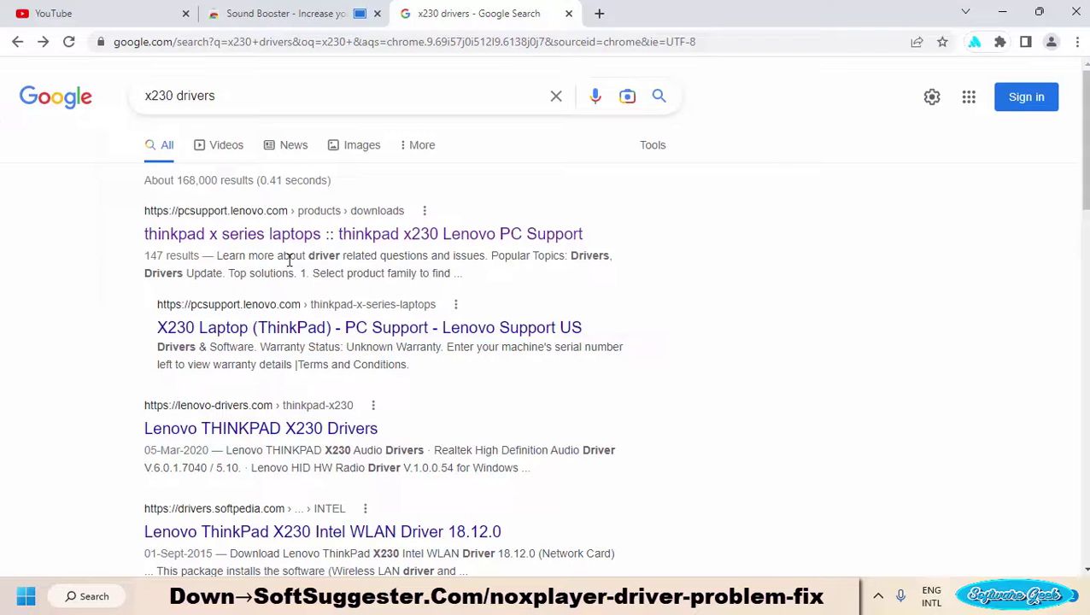
left_click(272, 237)
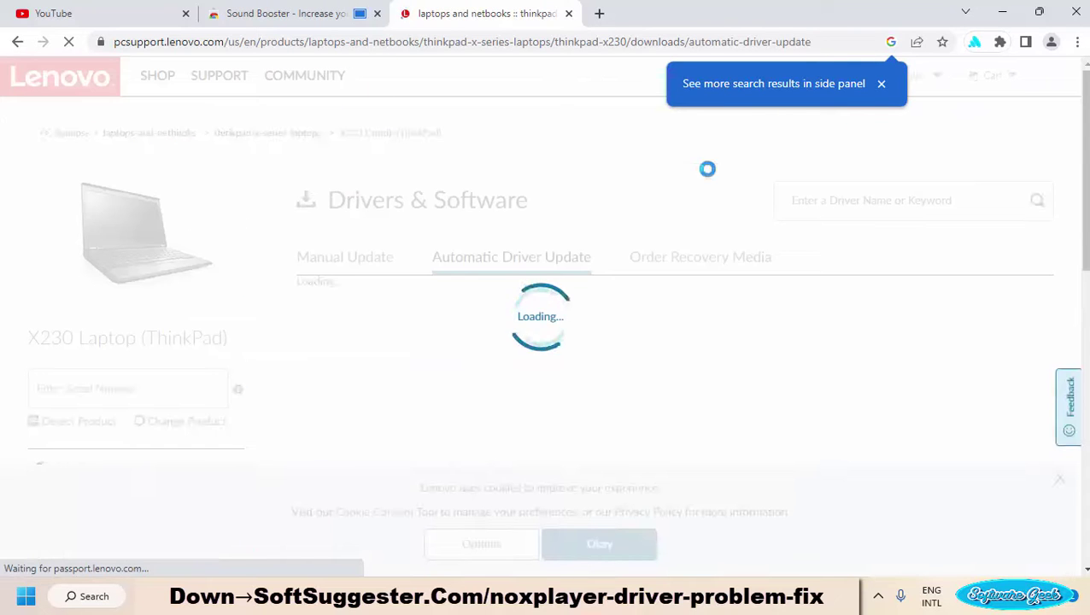
left_click(883, 83)
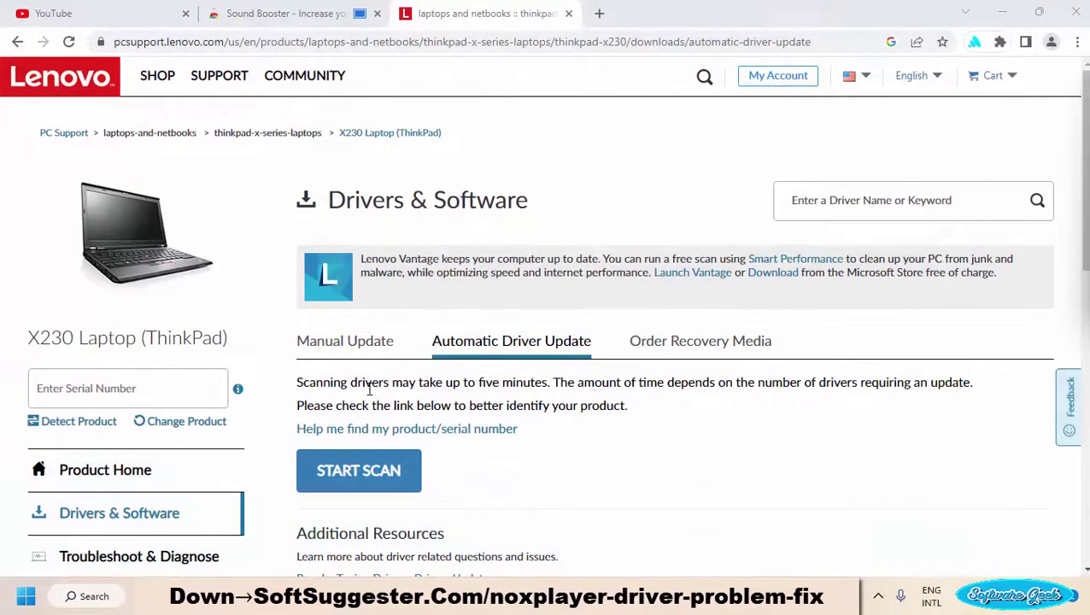
Switch the X230 driver page to Manual Update and filter the operating systems by Windows 10 (64-bit).
scroll(382, 395, "down", 1)
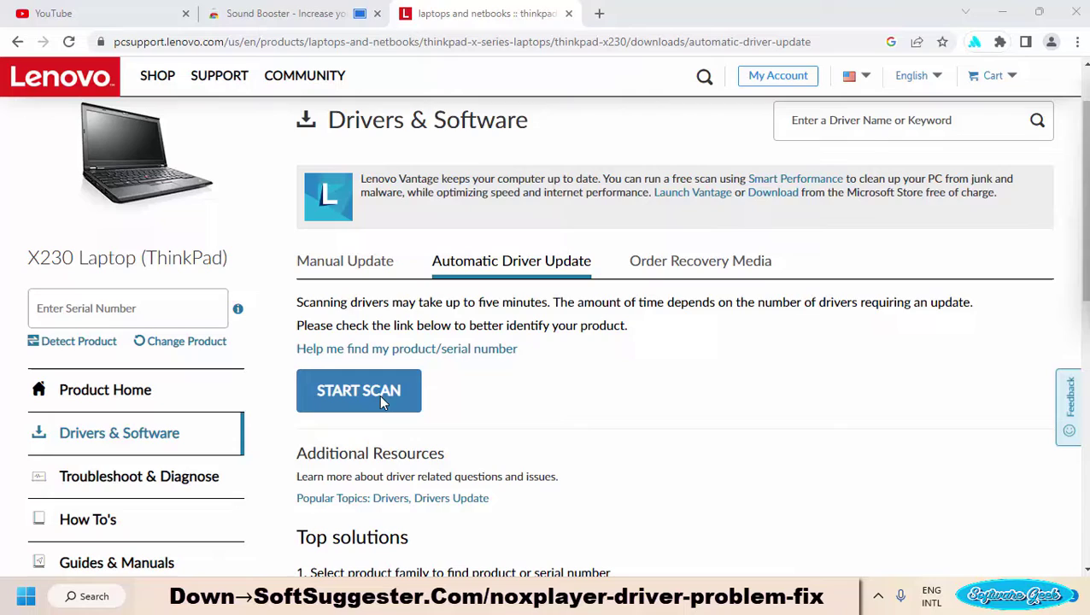
left_click(343, 273)
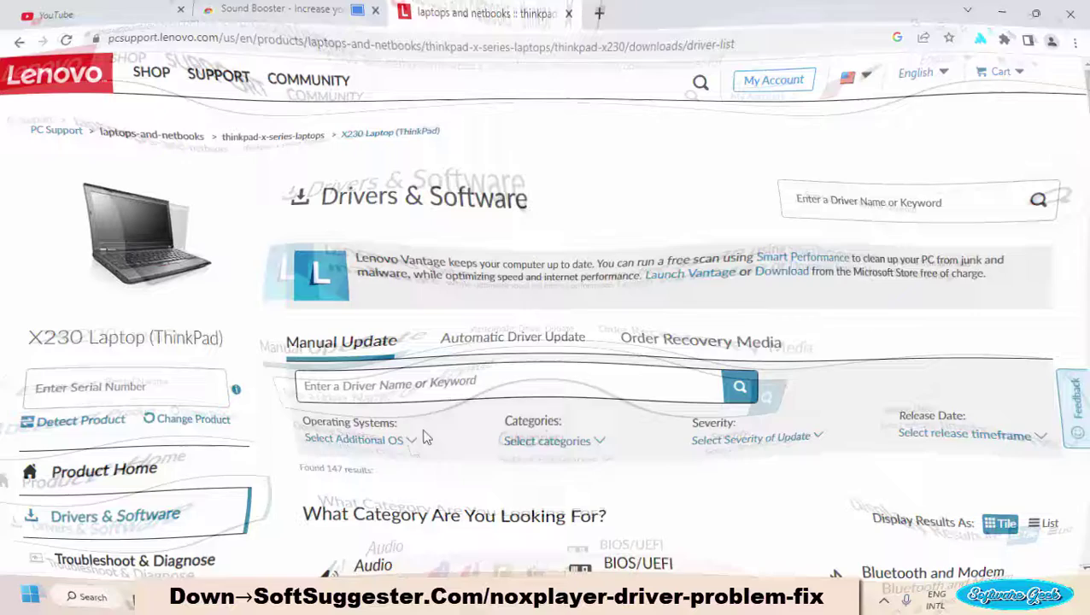
left_click(392, 438)
scroll(414, 428, "down", 4)
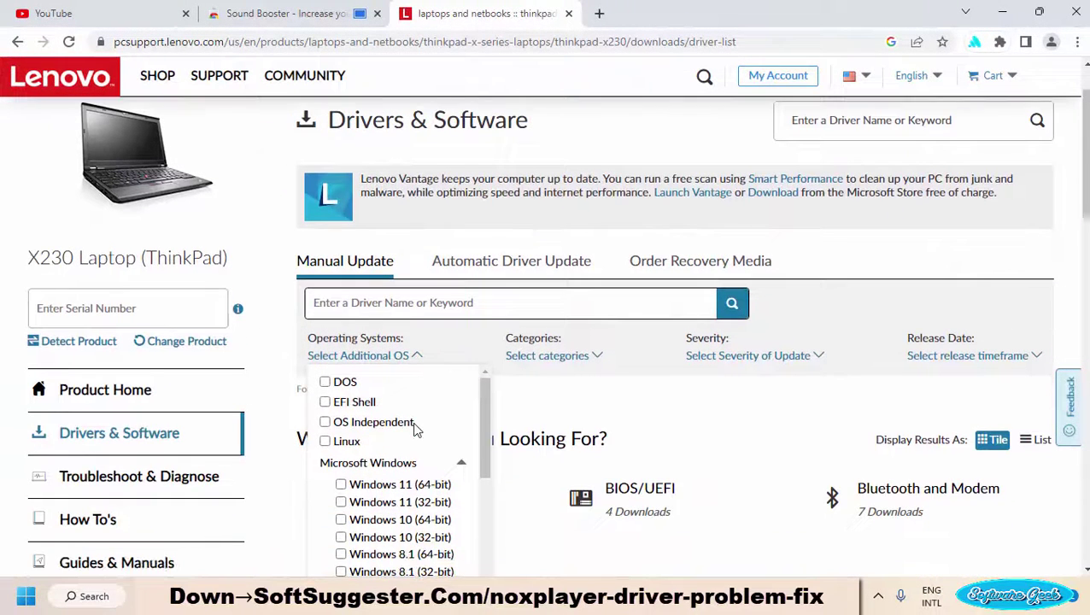
left_click(512, 448)
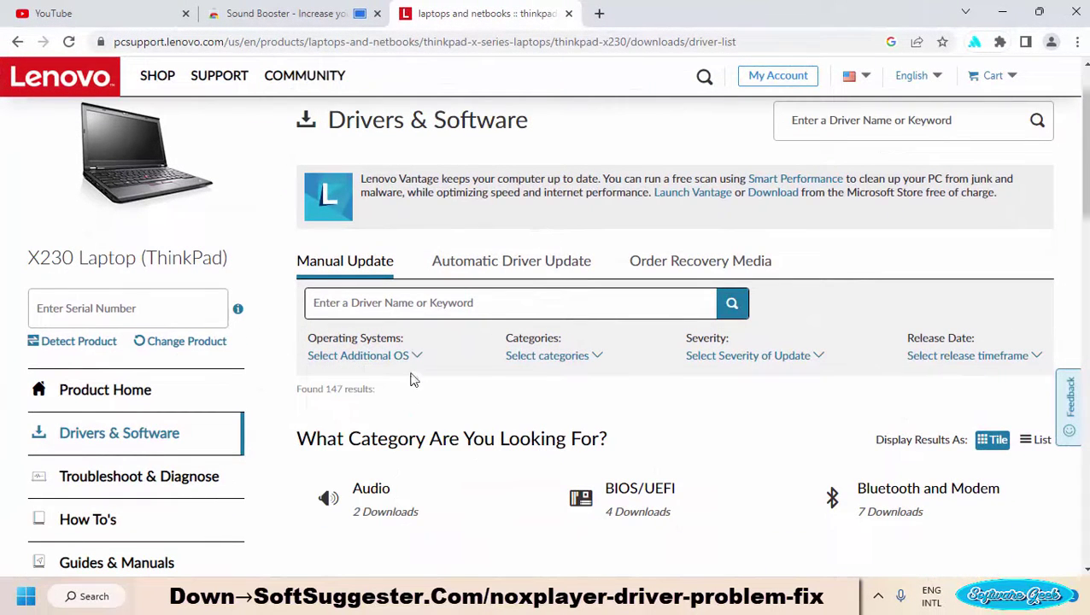
left_click(391, 357)
left_click(493, 447)
left_click(396, 350)
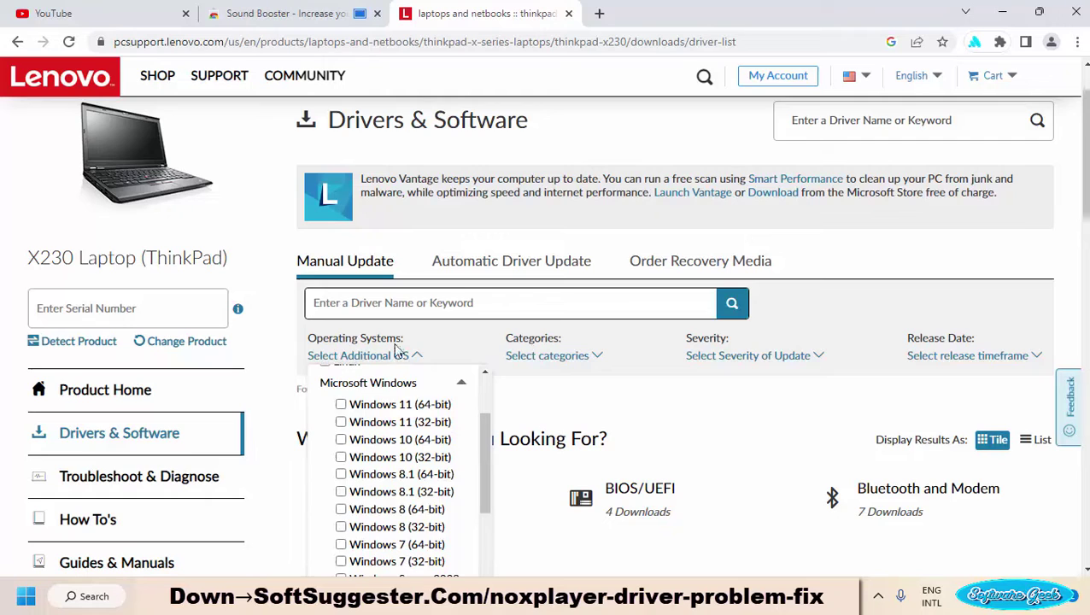
left_click(342, 439)
Examine the driver categories offered for the X230 under the Windows 10 (64-bit) filter.
left_click(547, 357)
scroll(526, 341, "down", 3)
scroll(526, 339, "down", 2)
scroll(735, 423, "down", 3)
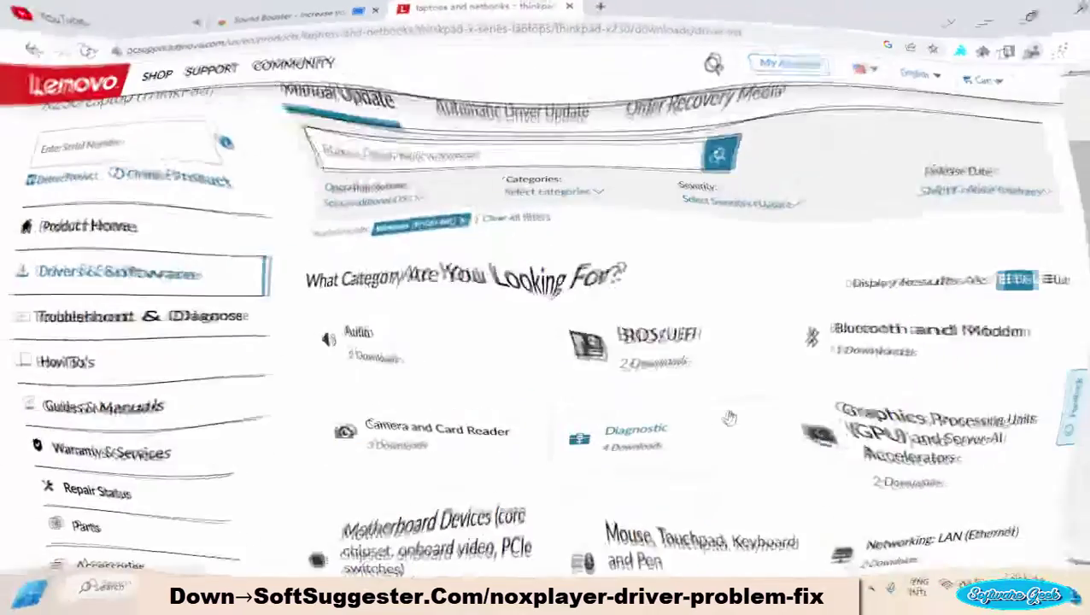
scroll(742, 424, "down", 1)
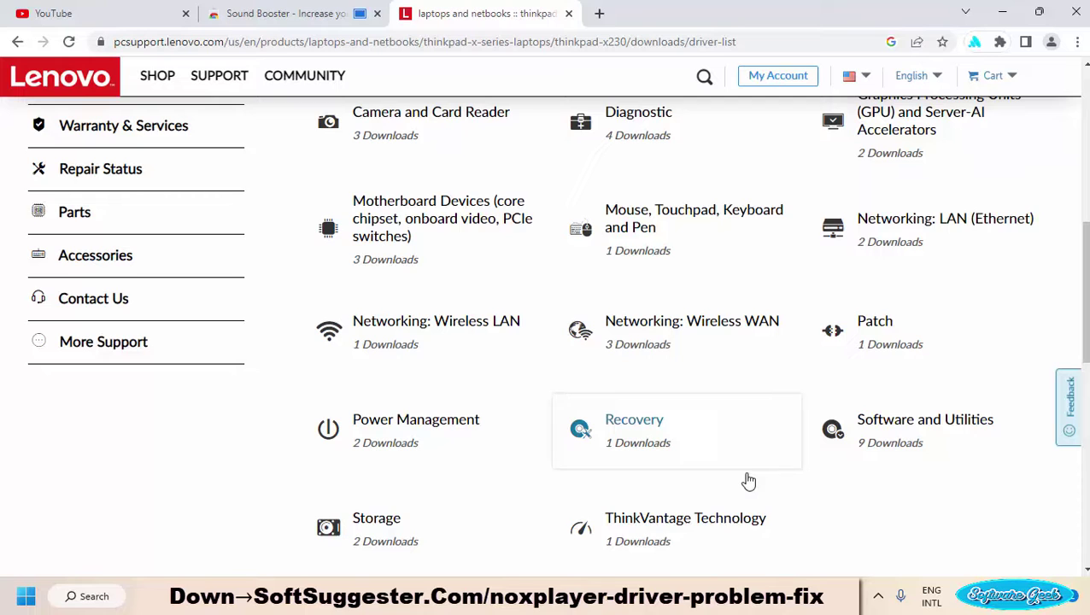
scroll(754, 512, "down", 1)
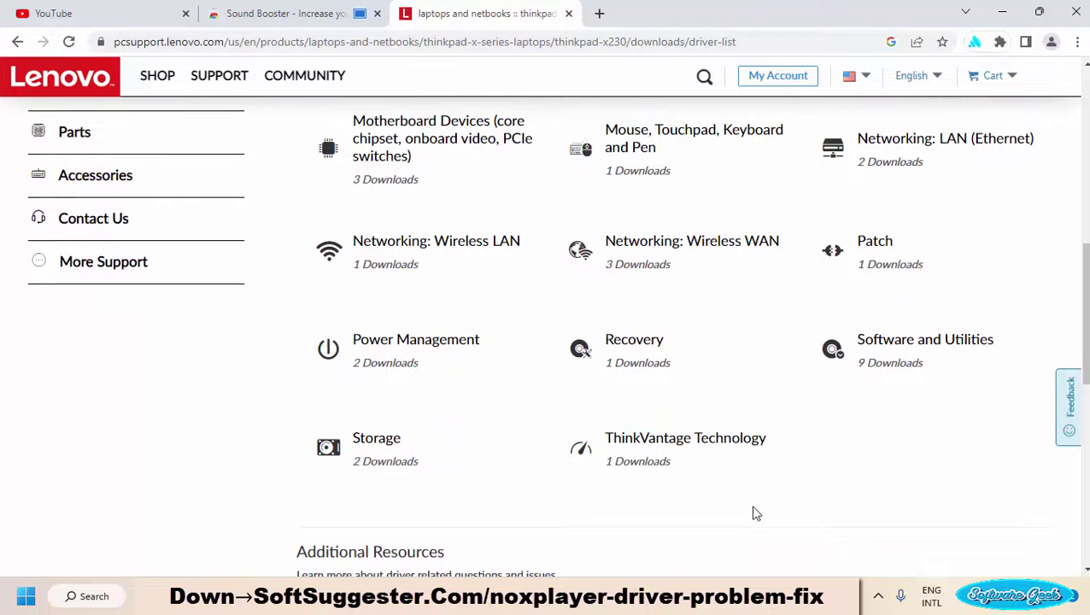
scroll(755, 513, "up", 1)
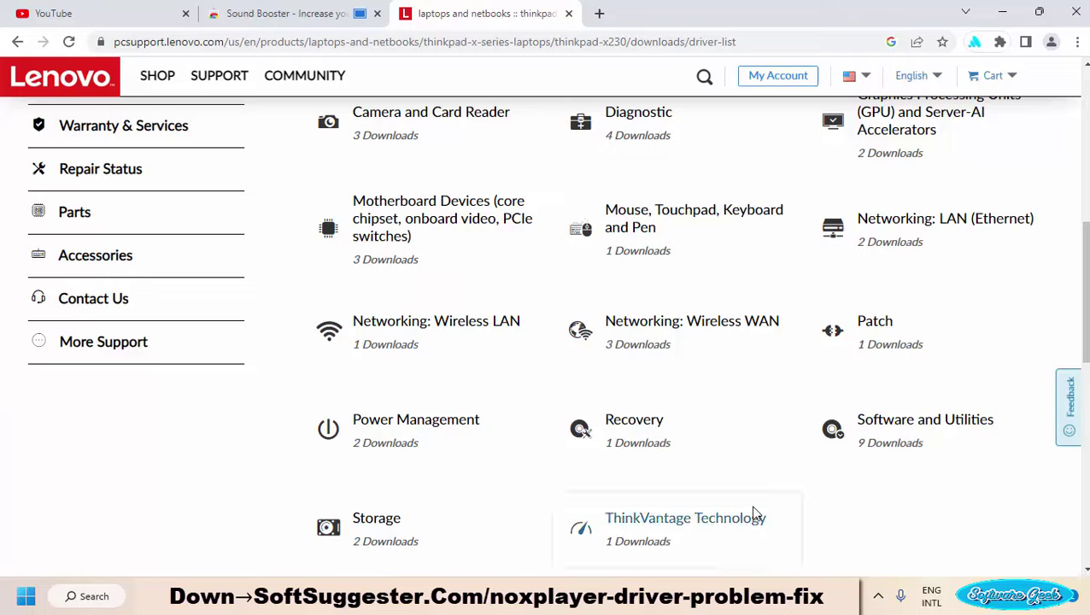
Search Google for nvidia in a new tab and open the official NVIDIA website from the results.
left_click(599, 13)
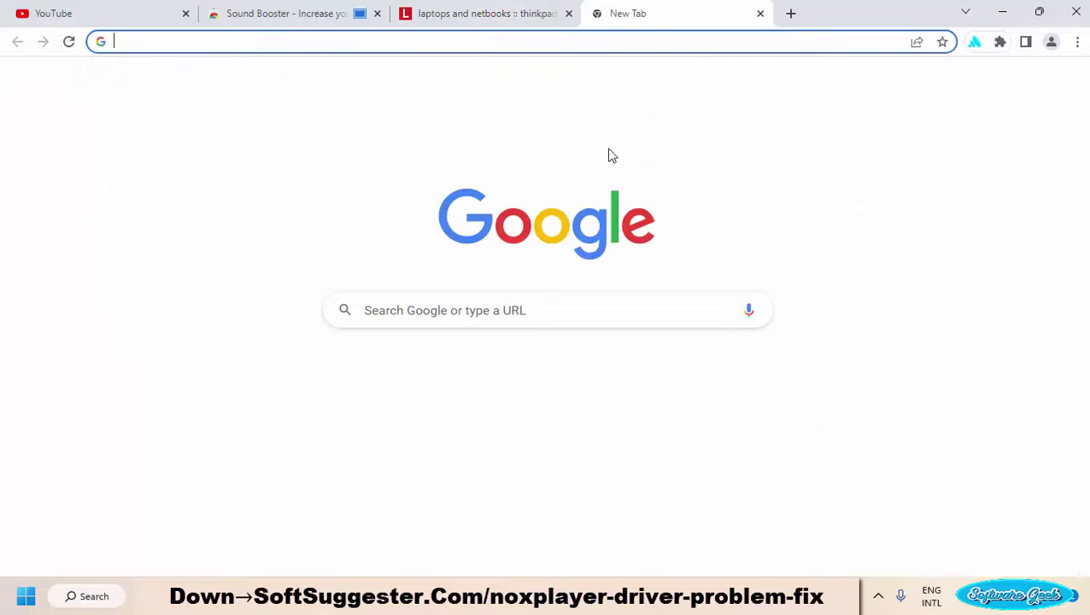
type("nvidia")
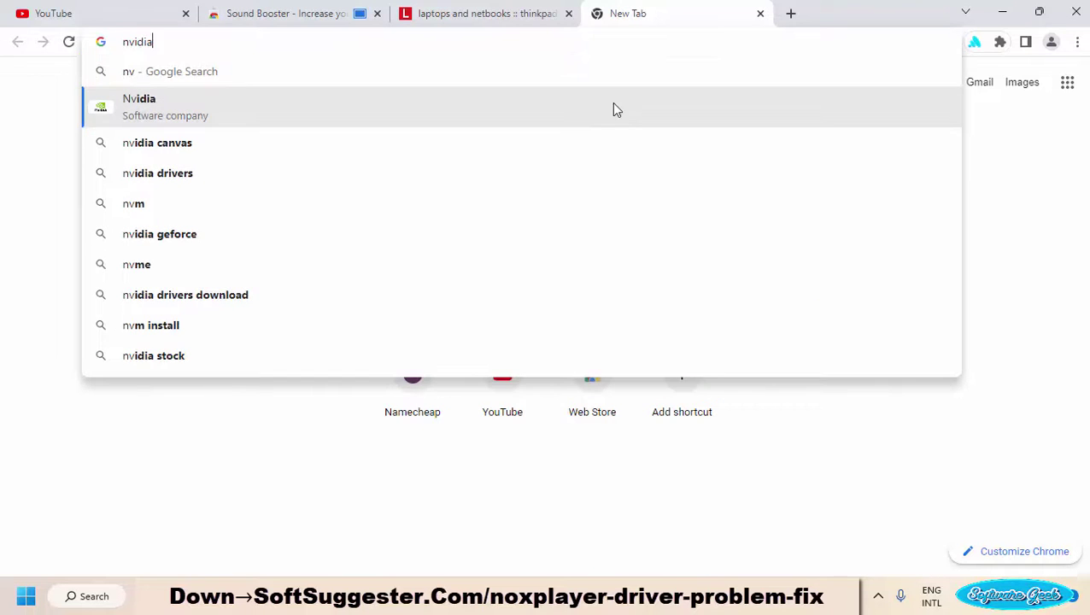
left_click(612, 107)
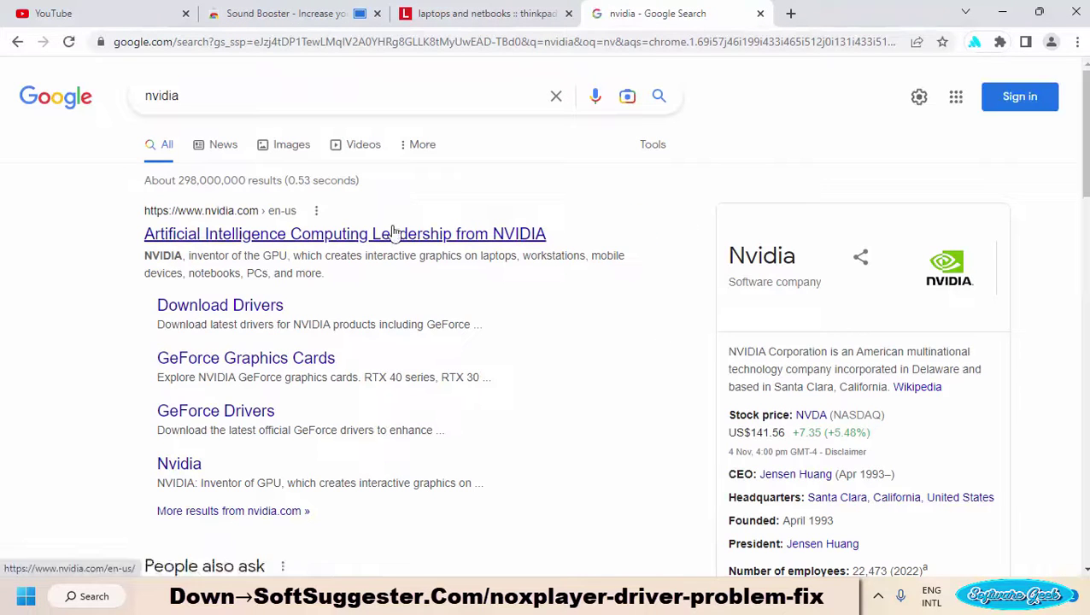
left_click(395, 234)
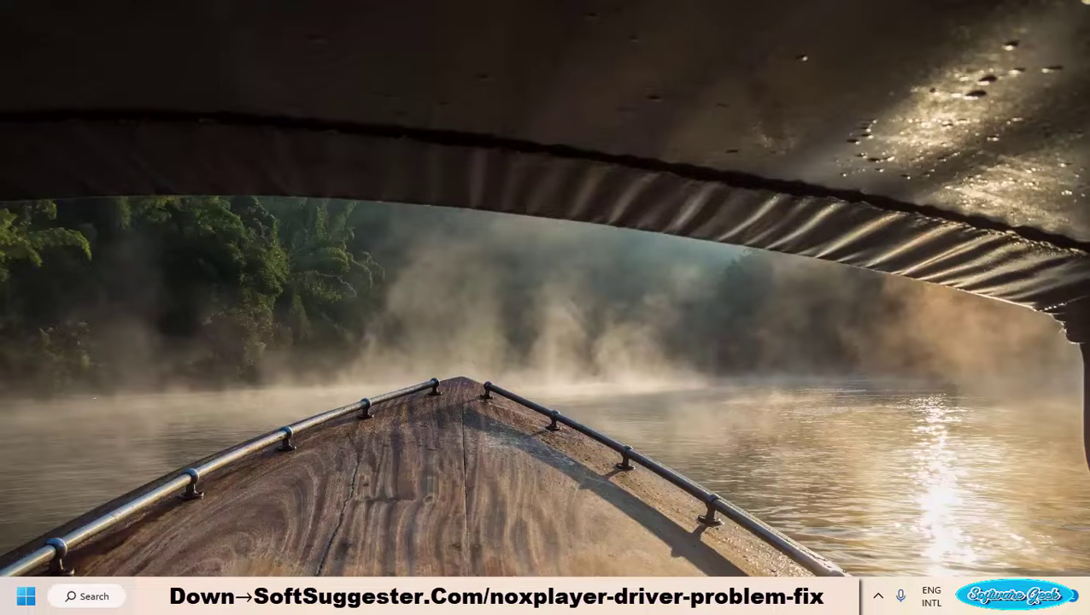
Bring Chrome back as a smaller floating window and open the official 7-Zip site from the 7zip search results.
left_click(464, 598)
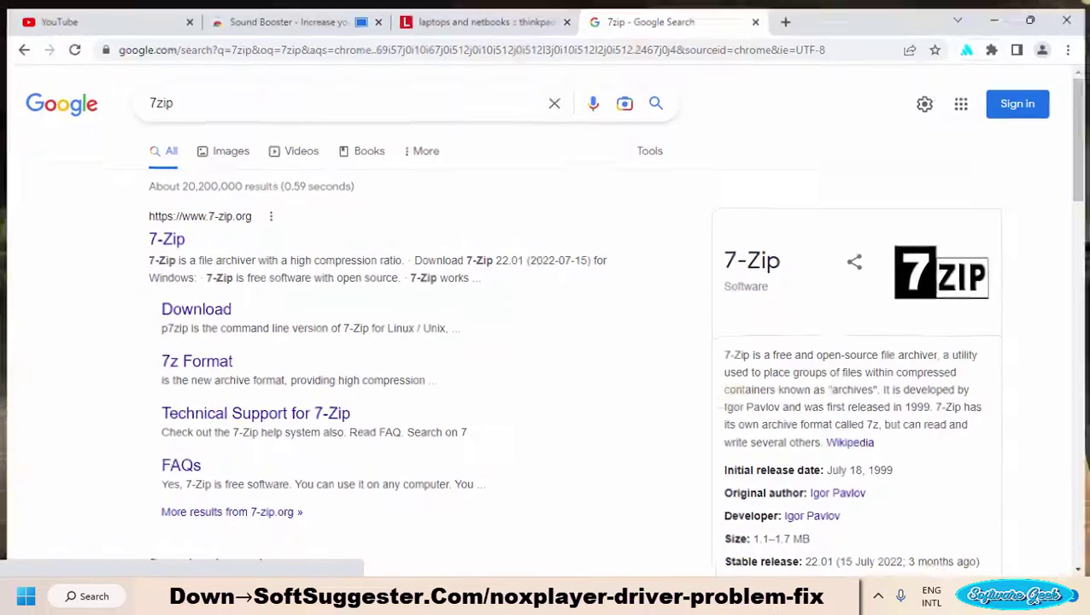
left_click(1036, 11)
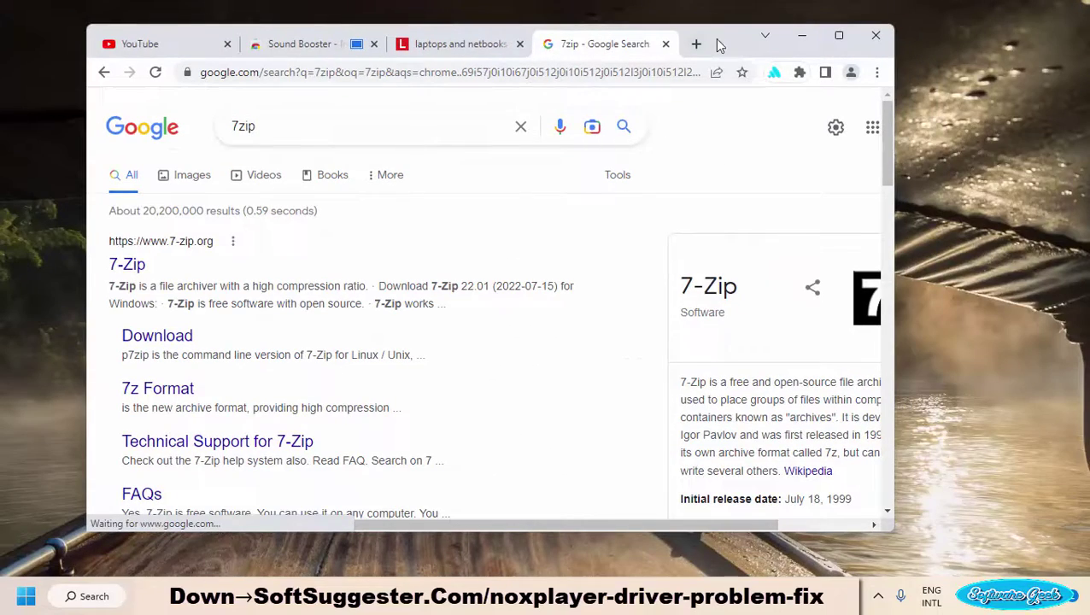
left_click_drag(718, 45, 726, 75)
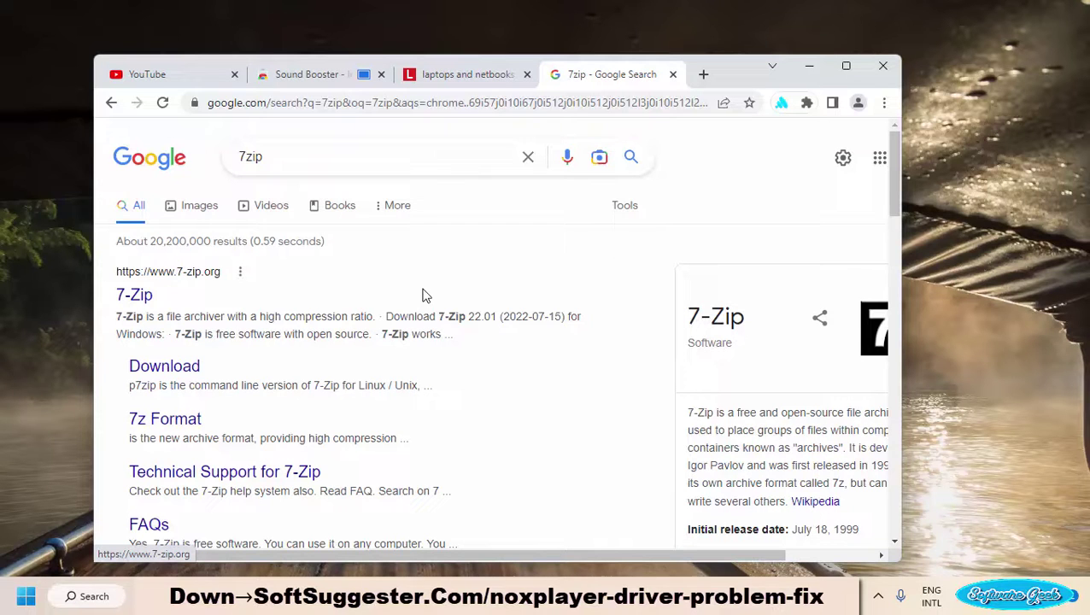
left_click(137, 299)
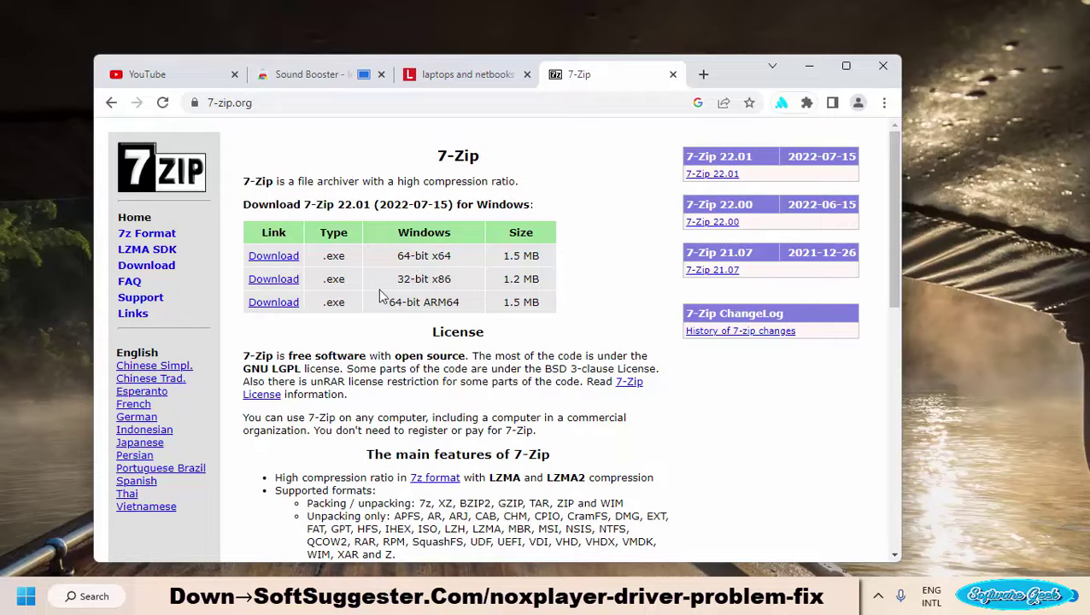
Compare the 64-bit x64, 32-bit x86 and 64-bit ARM64 Windows installers in the 7-Zip download table.
left_click_drag(391, 282, 461, 289)
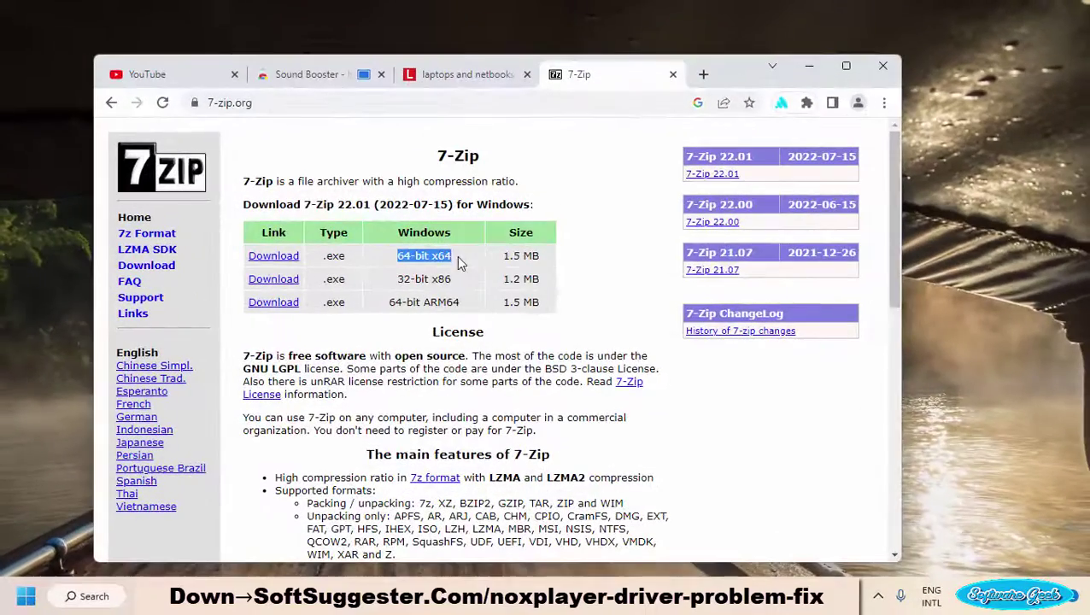
left_click_drag(386, 308, 453, 318)
left_click(338, 103)
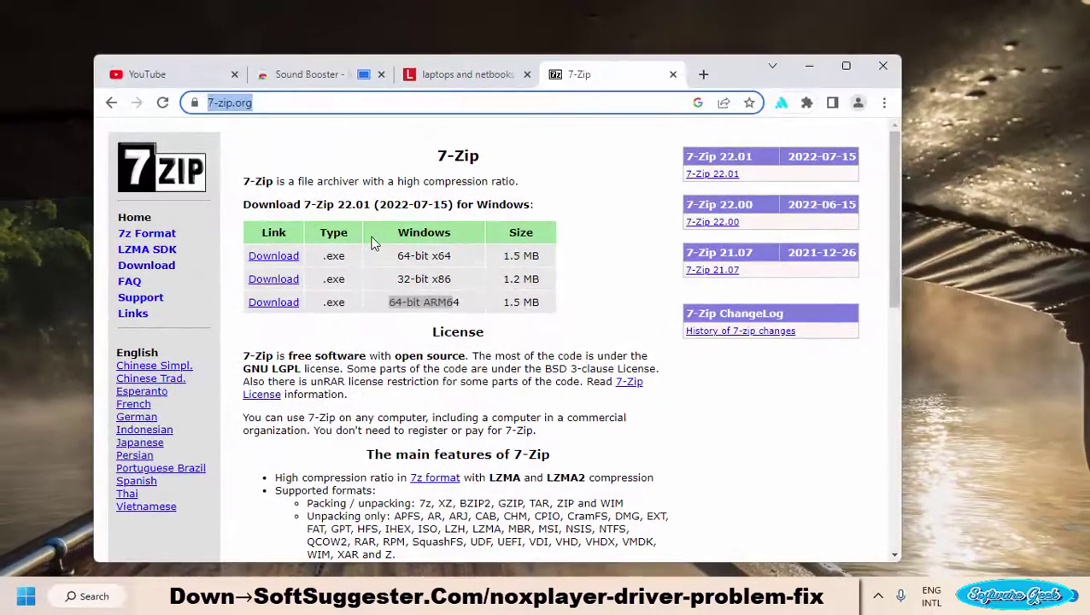
left_click(372, 243)
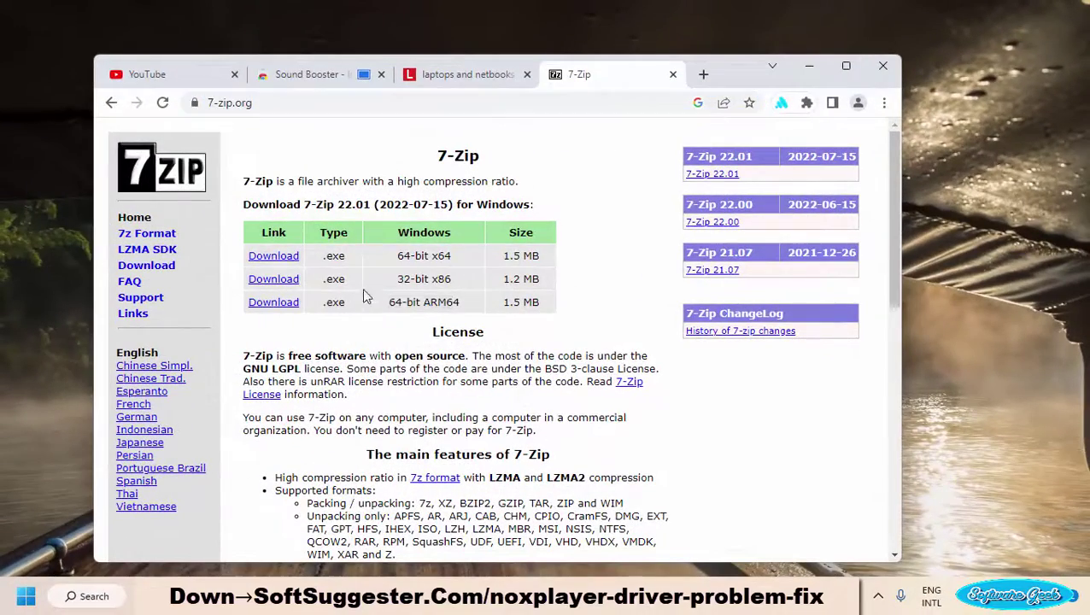
left_click_drag(393, 279, 456, 280)
left_click_drag(394, 256, 453, 256)
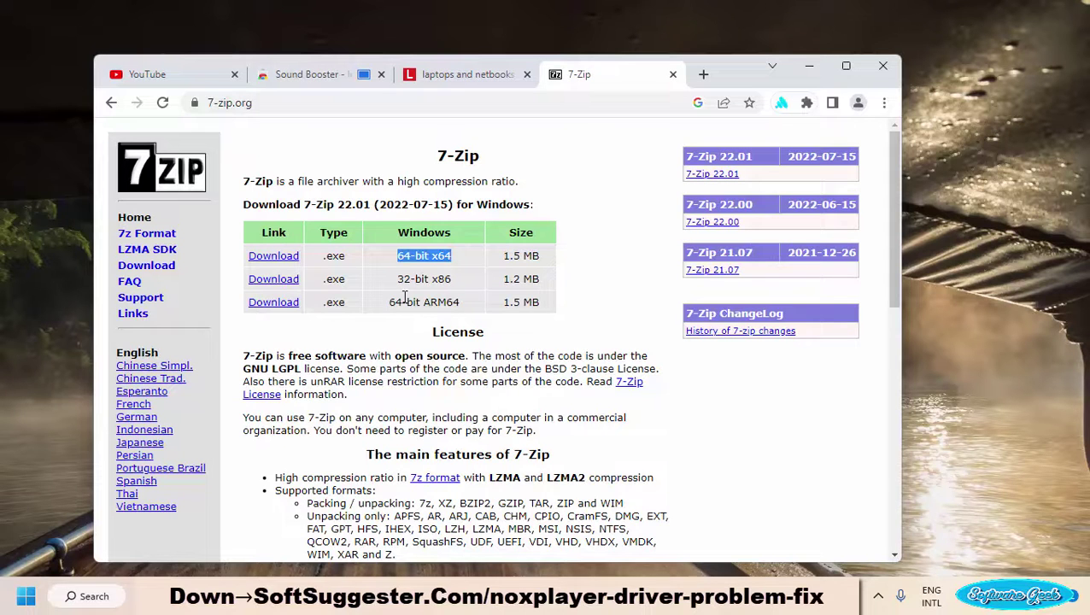
left_click_drag(403, 299, 447, 299)
left_click(39, 579)
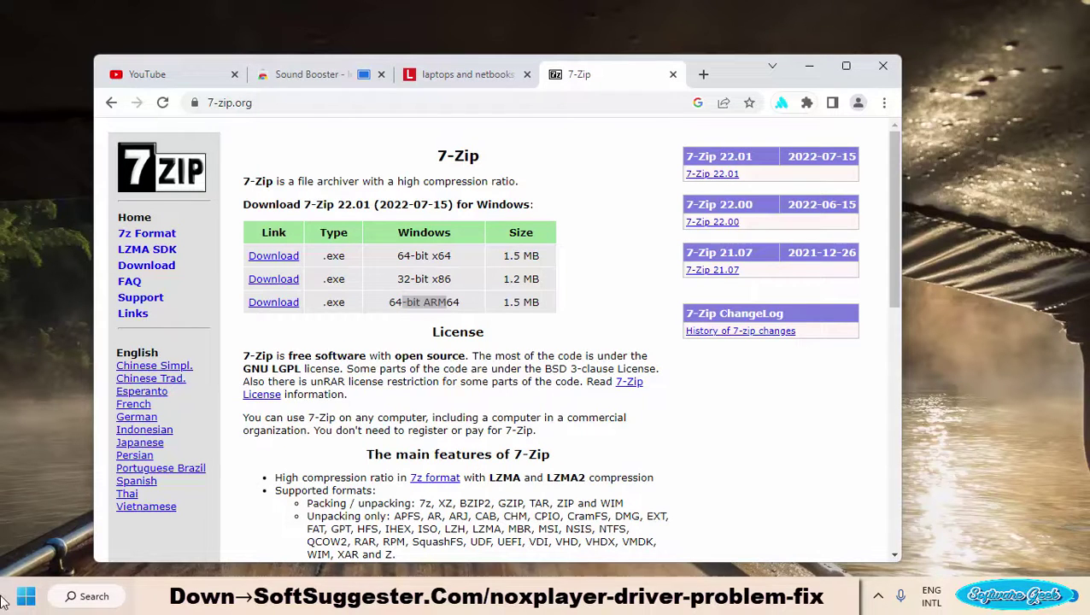
Open System Information and check the System Type entry in the system summary, closing the window when done.
left_click(17, 603)
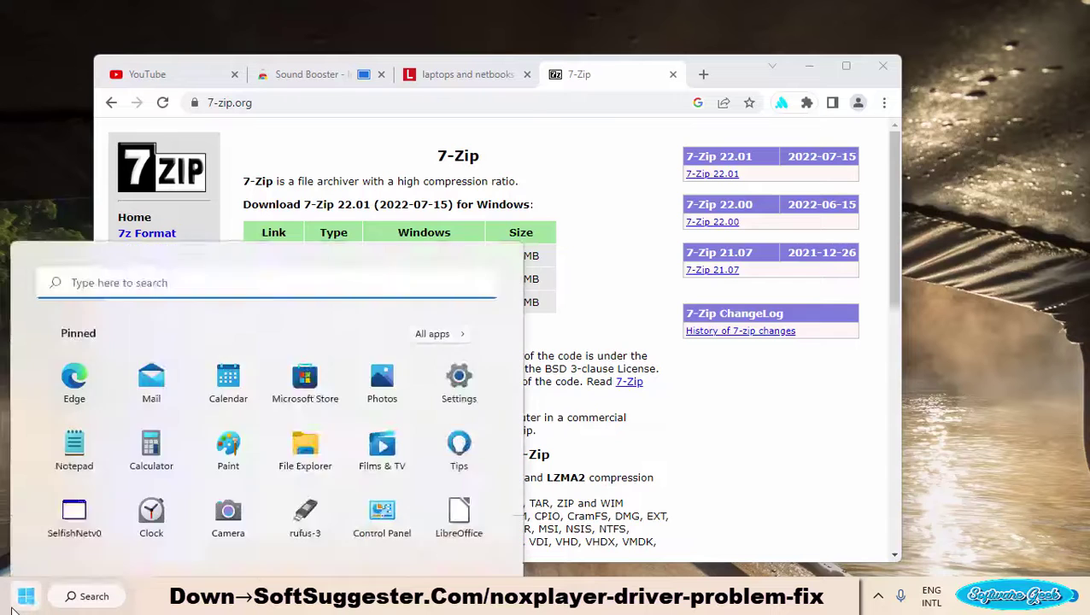
type("sys")
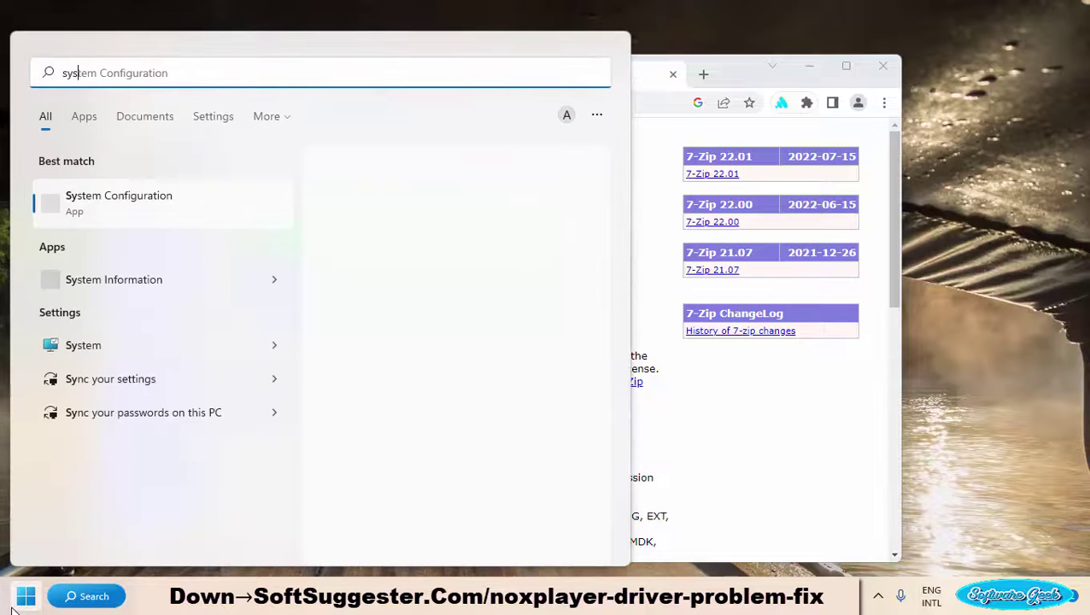
type("tem in")
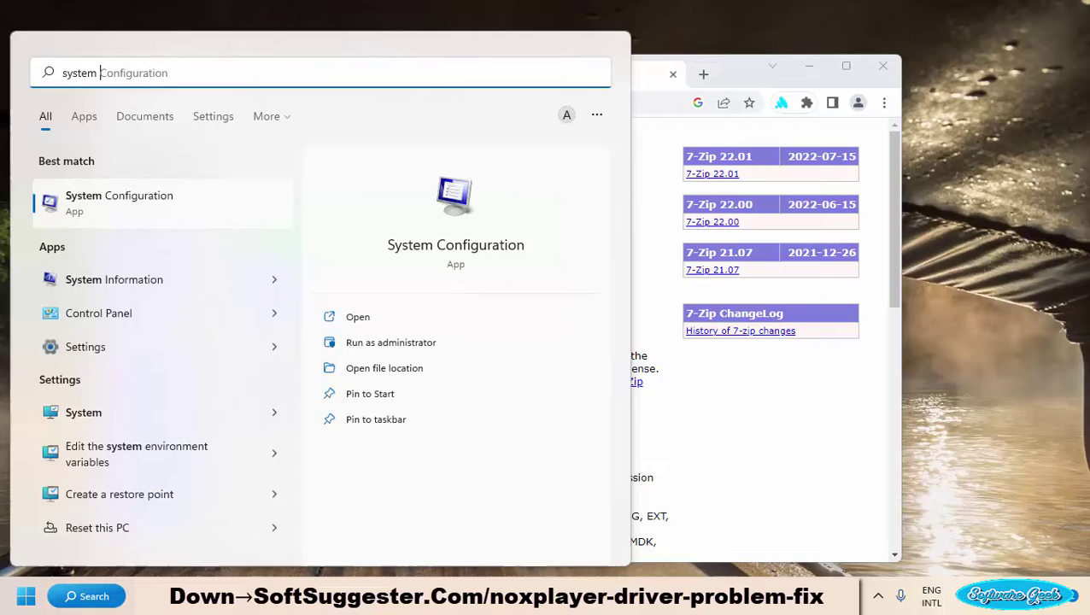
left_click(396, 257)
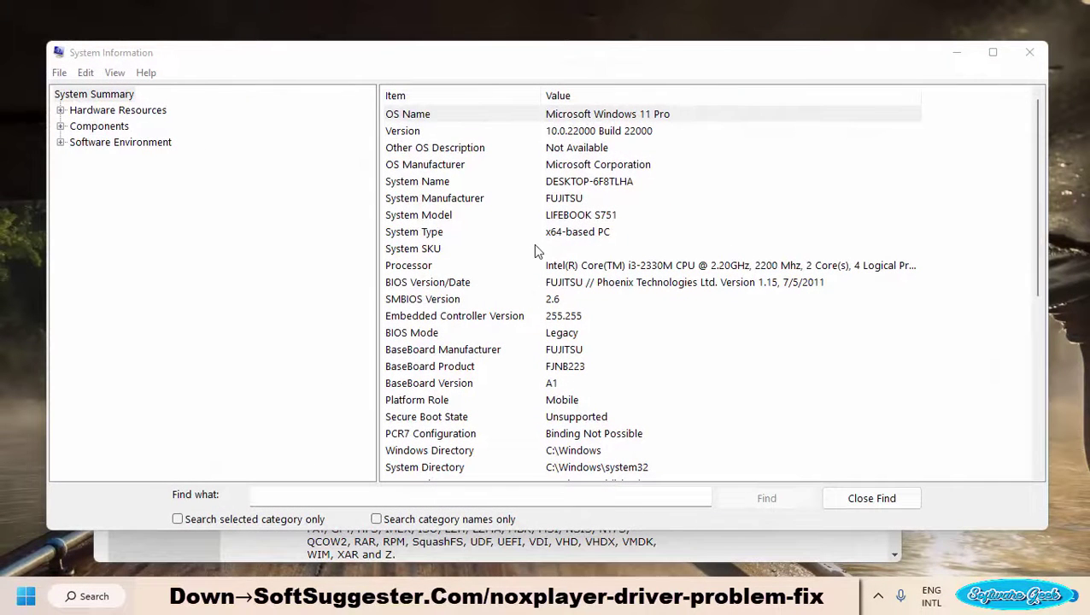
left_click(537, 246)
left_click(536, 237)
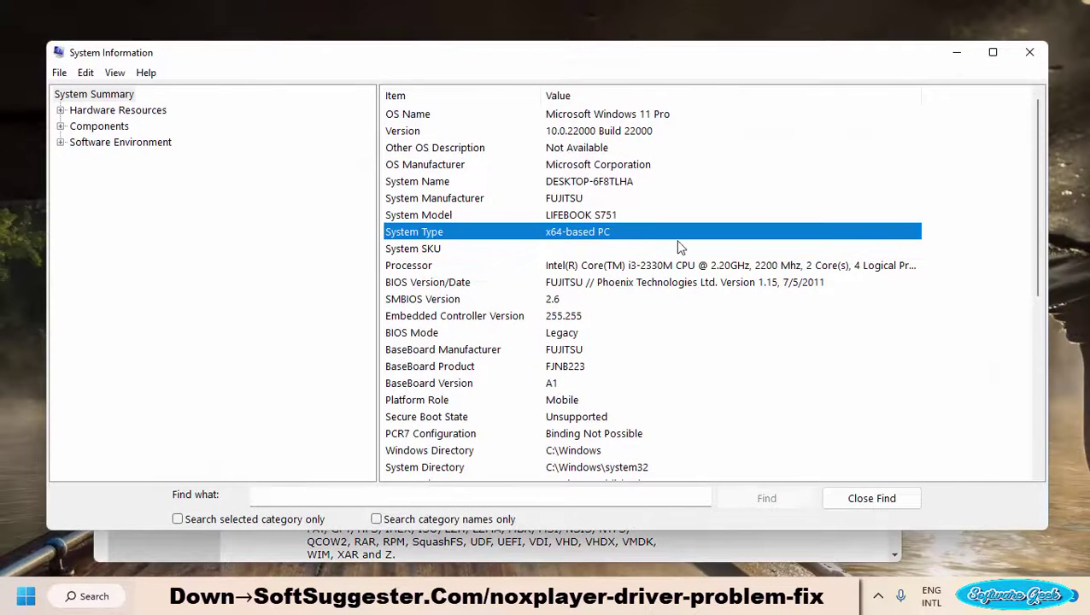
left_click(1037, 48)
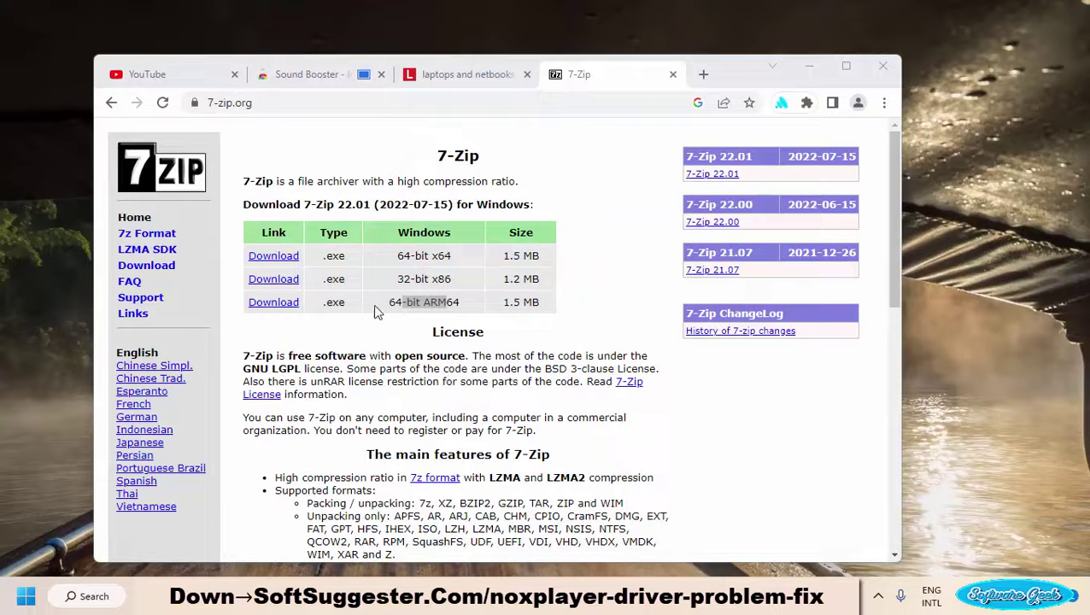
Compare the 32-bit x86 entry in the 7-Zip table and download the 64-bit x64 Windows installer.
left_click(322, 277)
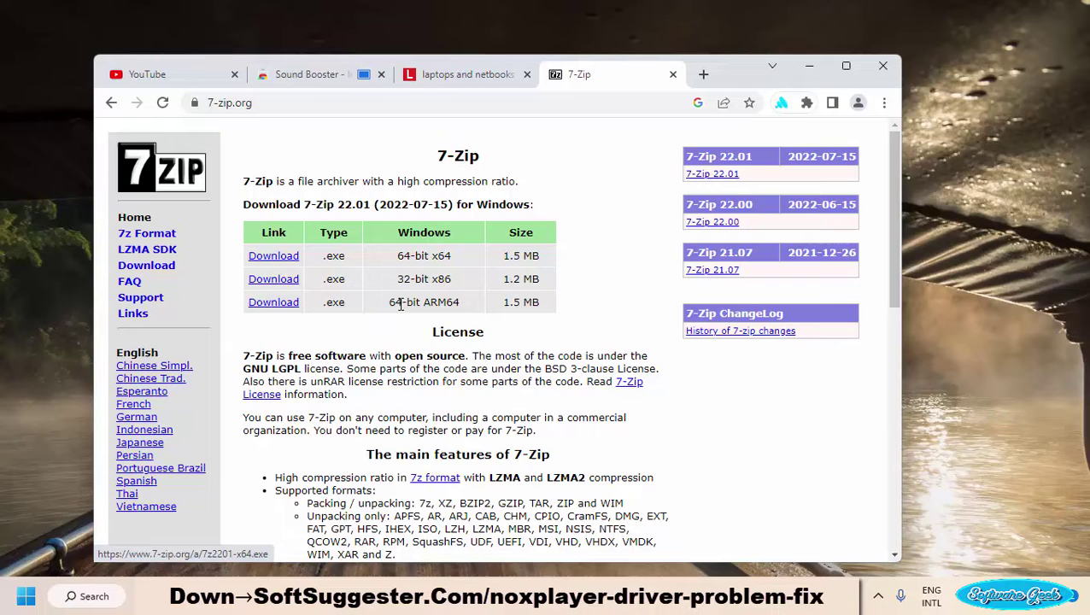
left_click_drag(397, 281, 464, 288)
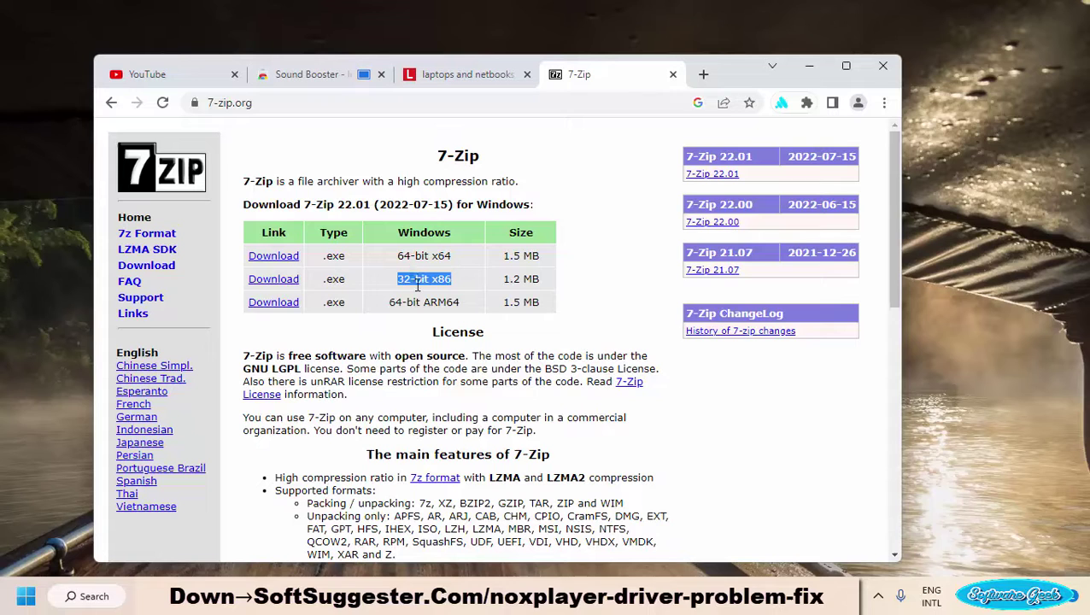
left_click(289, 256)
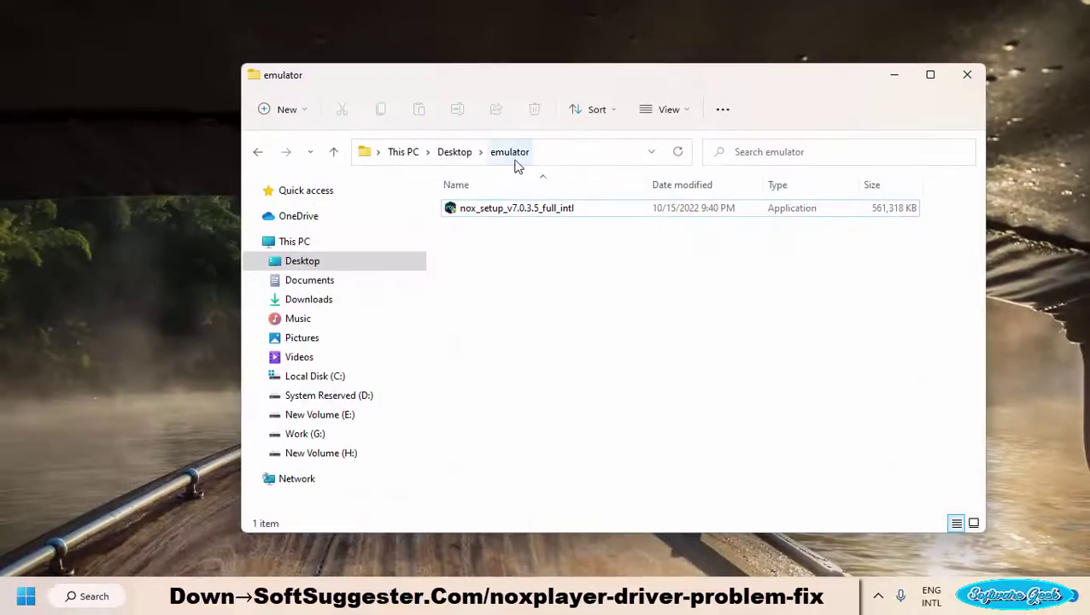
Open 7-Zip's Extract files dialog for nox_setup_v7.0.3.5_full_intl in the emulator folder.
left_click(523, 210)
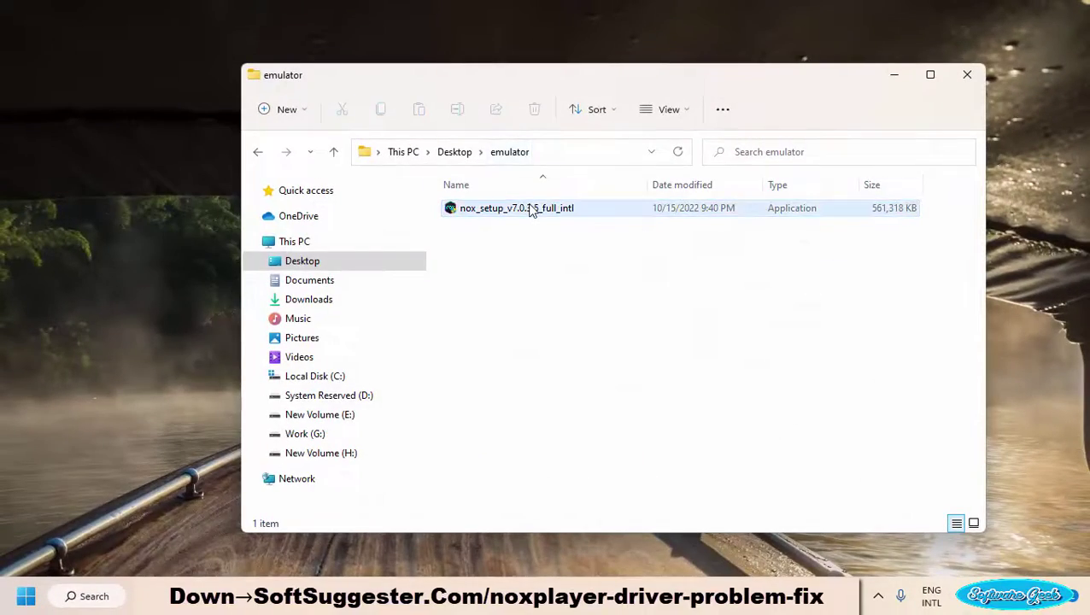
right_click(530, 210)
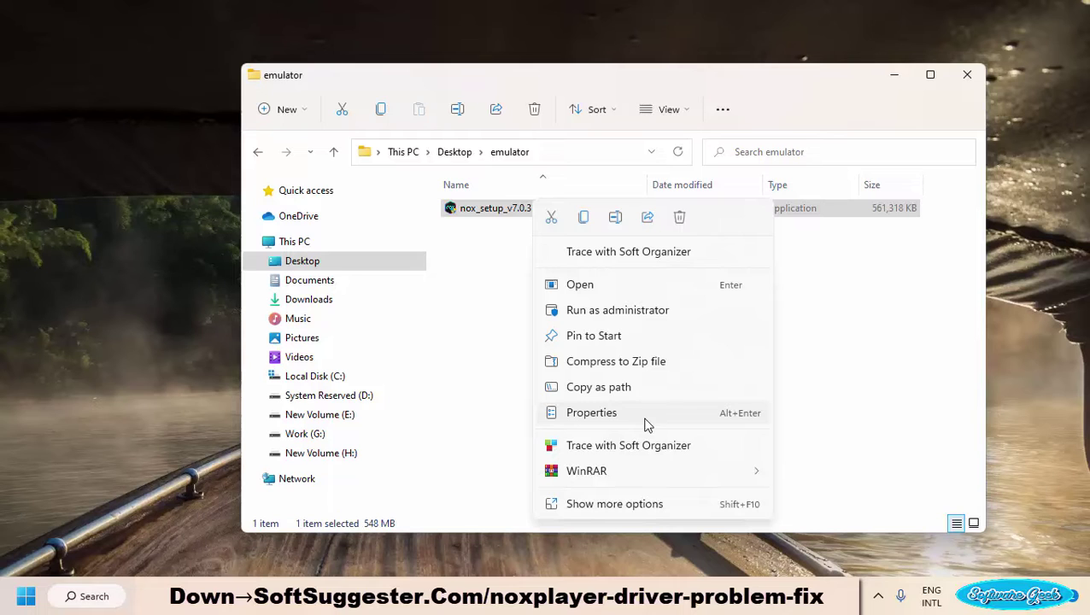
left_click(639, 505)
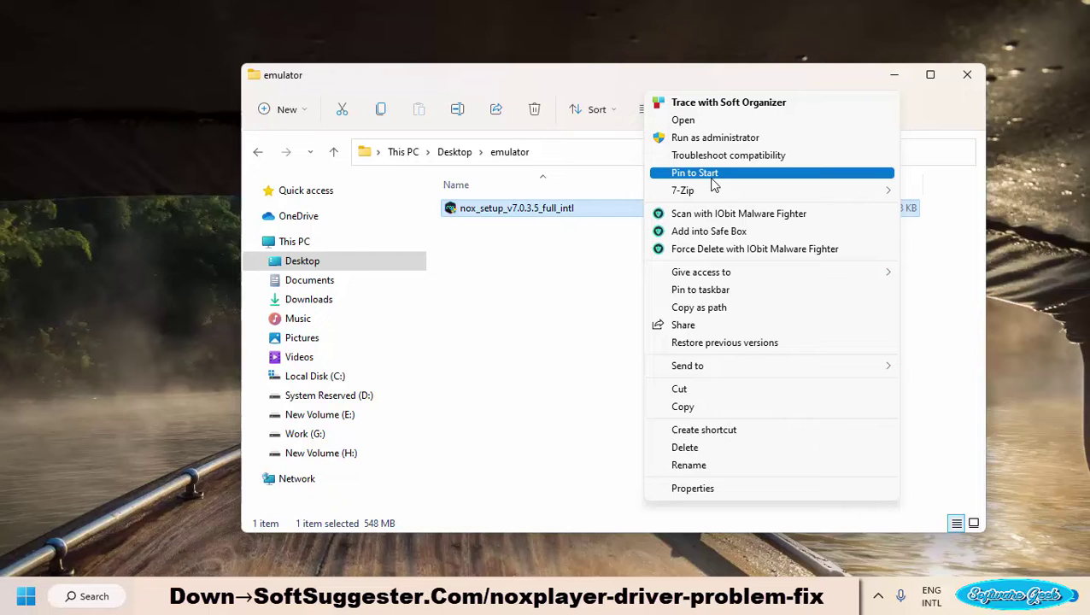
mouse_move(688, 189)
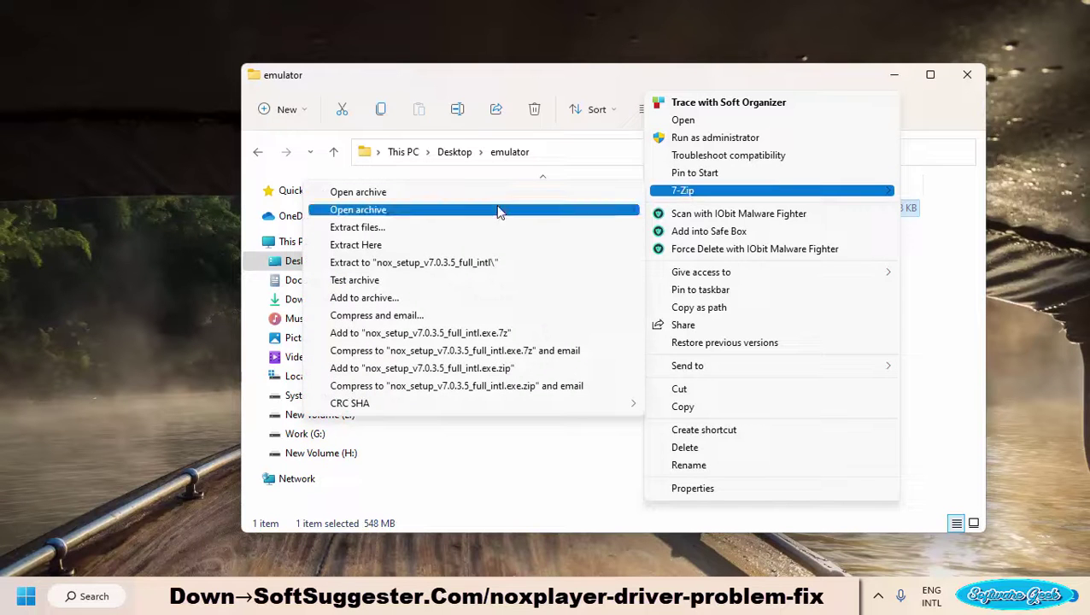
left_click(413, 226)
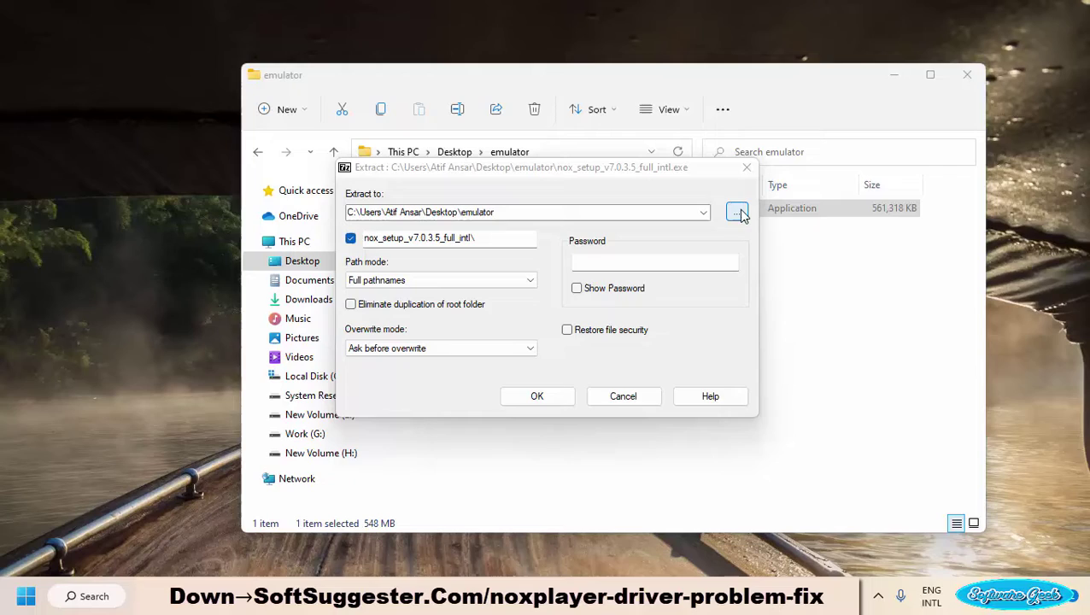
Create a folder named Noxplayer inside the emulator folder as the destination and extract the Nox setup into it.
left_click(739, 210)
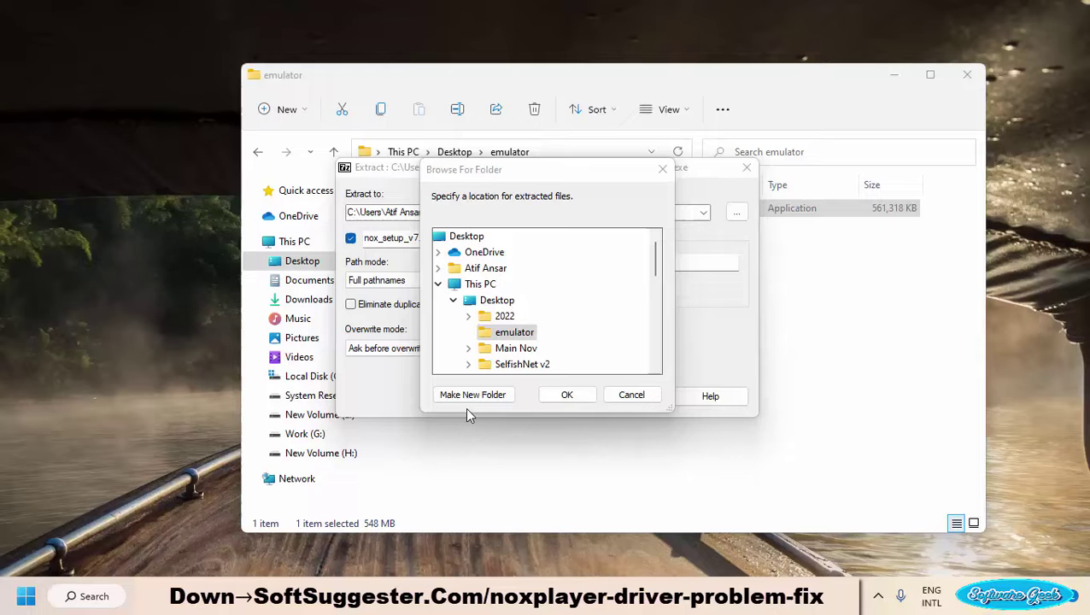
left_click(459, 404)
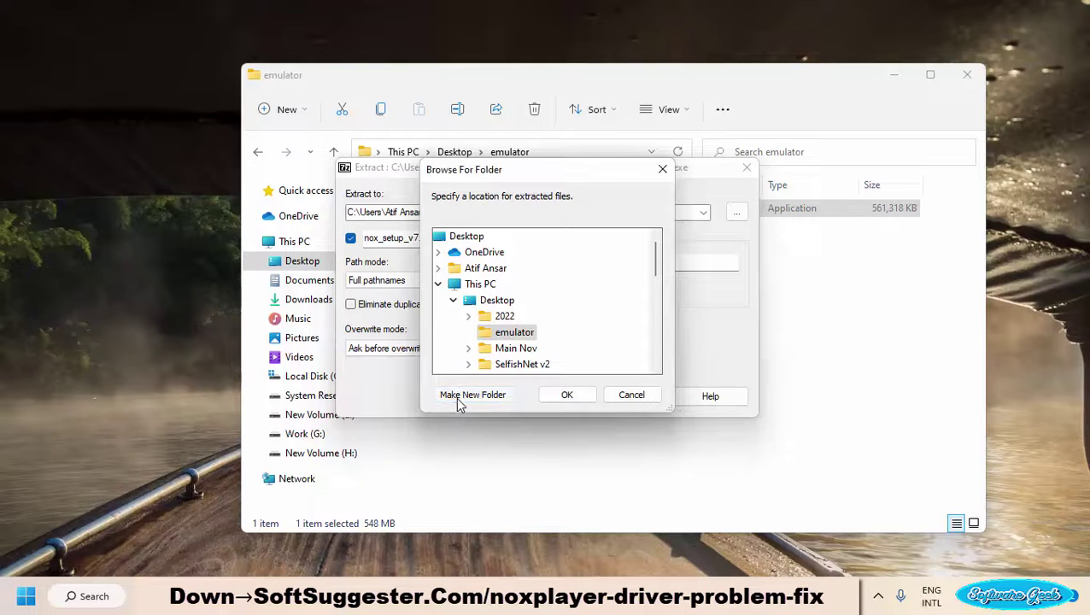
left_click(446, 416)
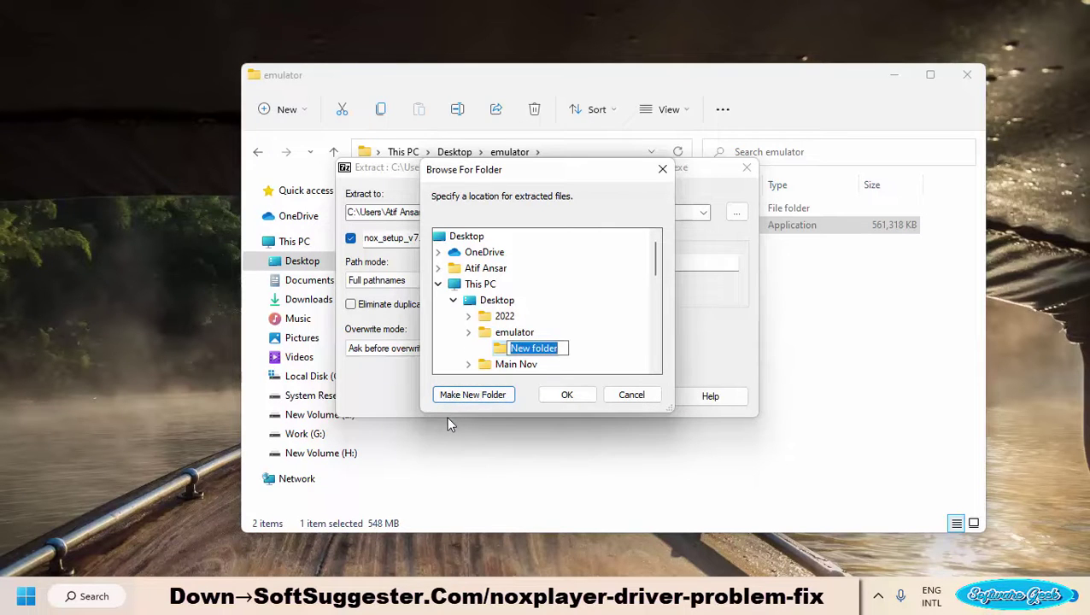
type("No")
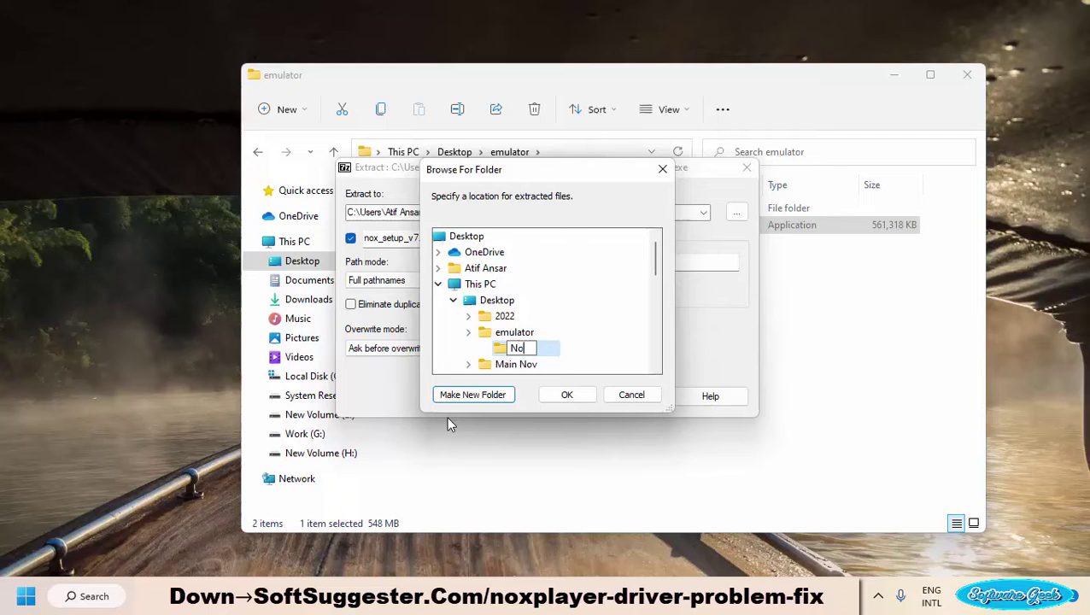
type("xplayer")
key("Return")
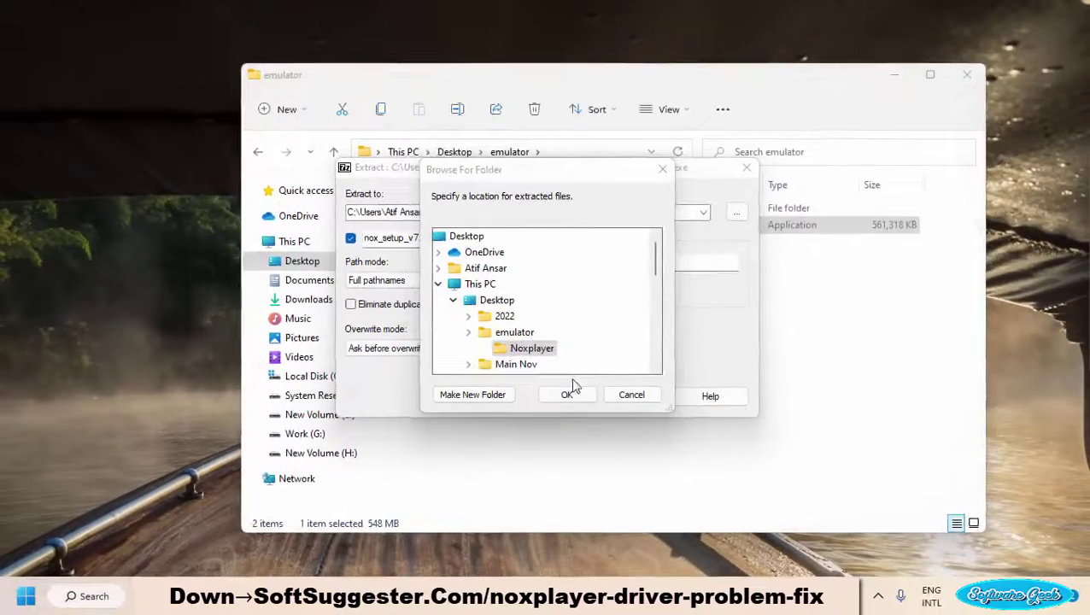
left_click(567, 392)
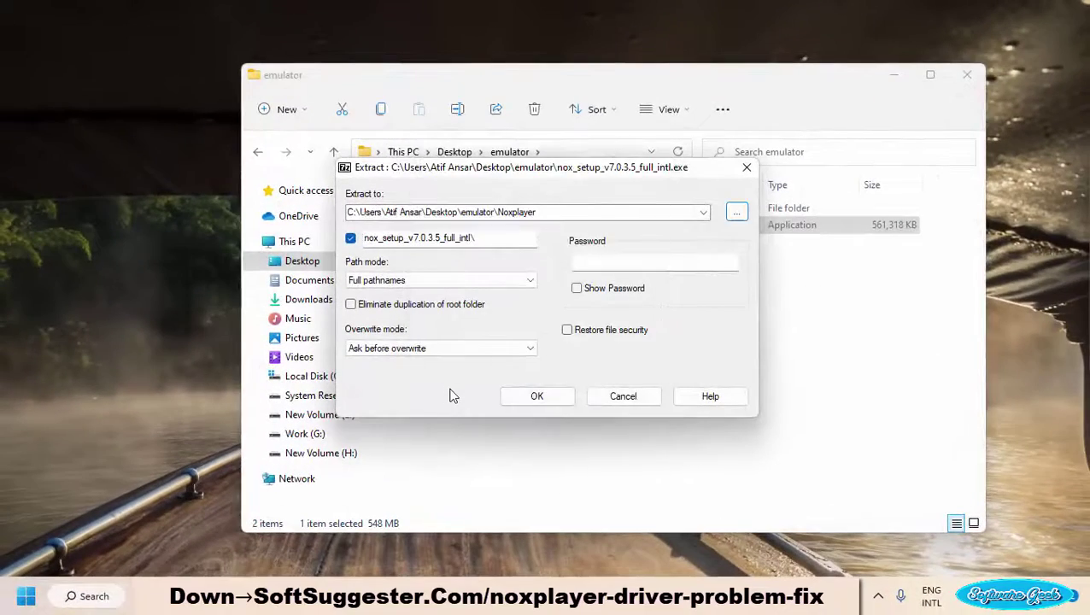
left_click(526, 402)
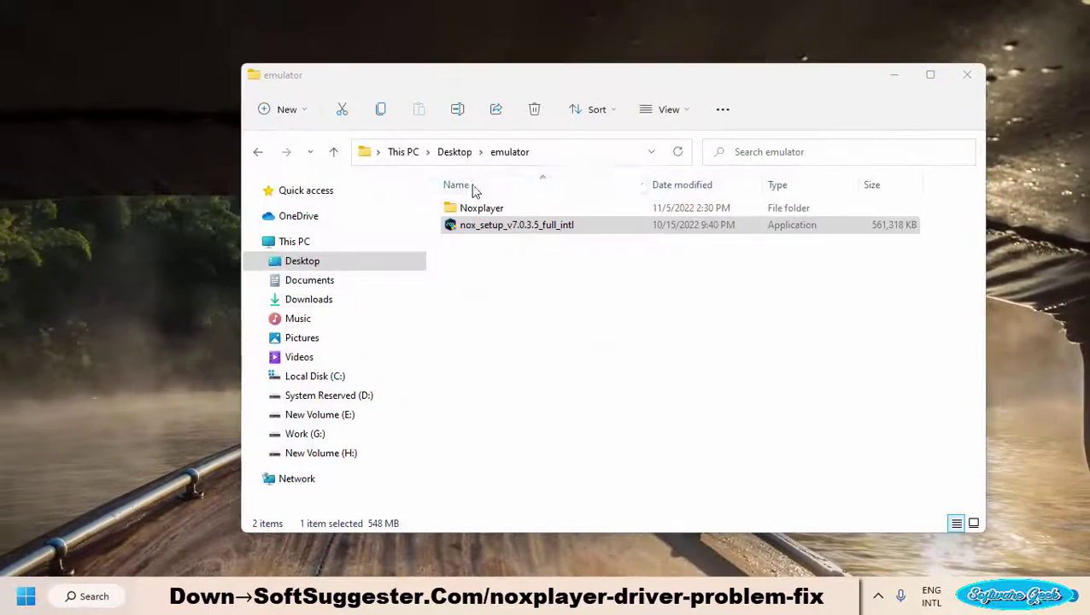
Open the bin folder of the extracted nox_setup_v7.0.3.5_full_intl files inside the Noxplayer folder.
left_click(483, 209)
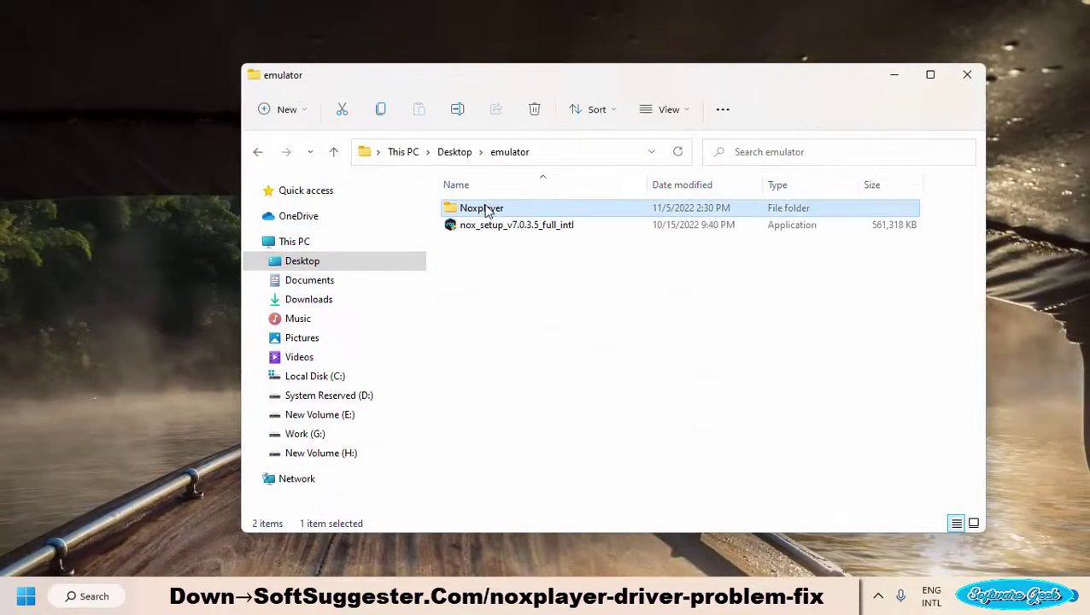
double_click(486, 210)
double_click(457, 211)
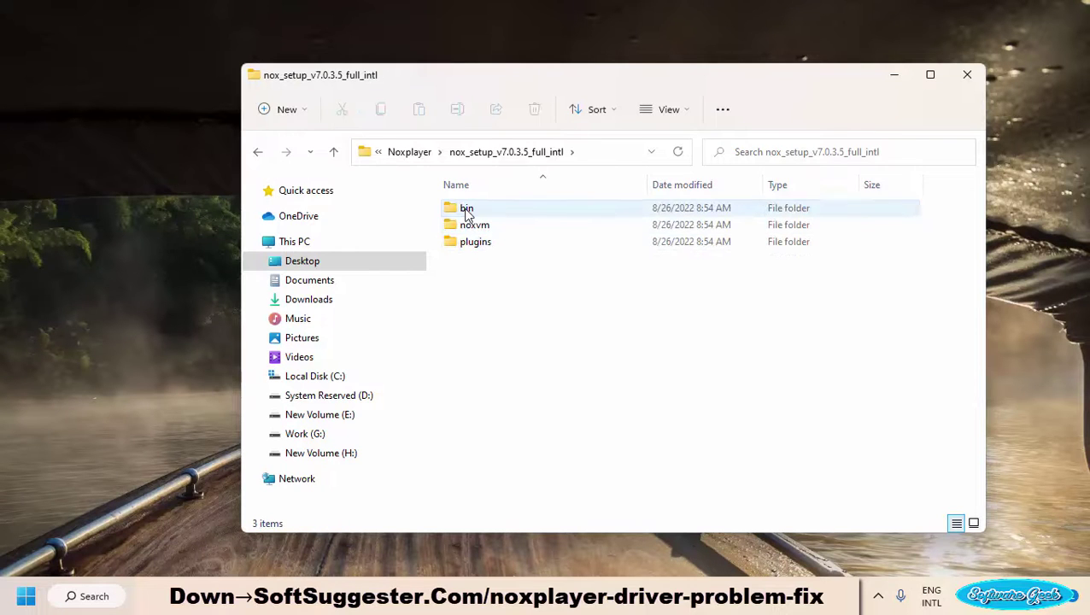
double_click(459, 210)
Locate the Nox applications in the bin folder and display its contents as medium icons.
scroll(594, 357, "down", 3)
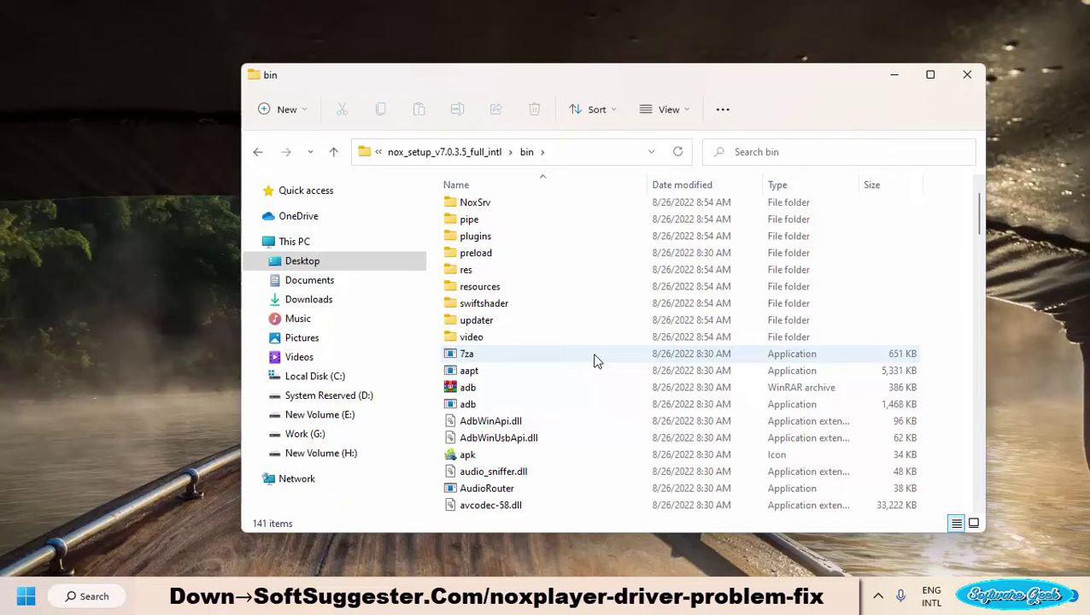
scroll(596, 360, "down", 8)
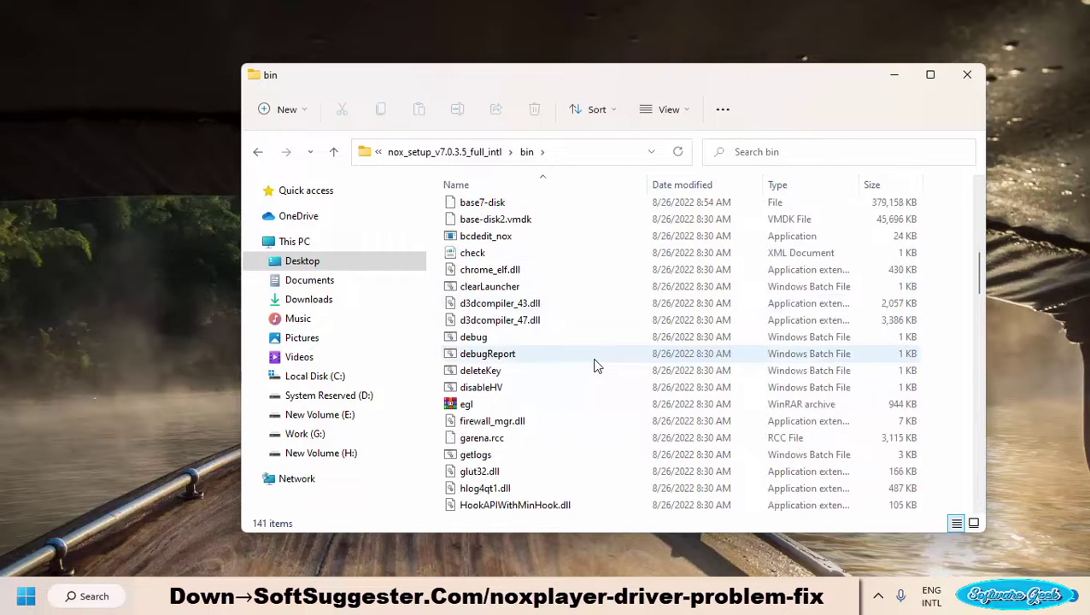
scroll(595, 366, "down", 12)
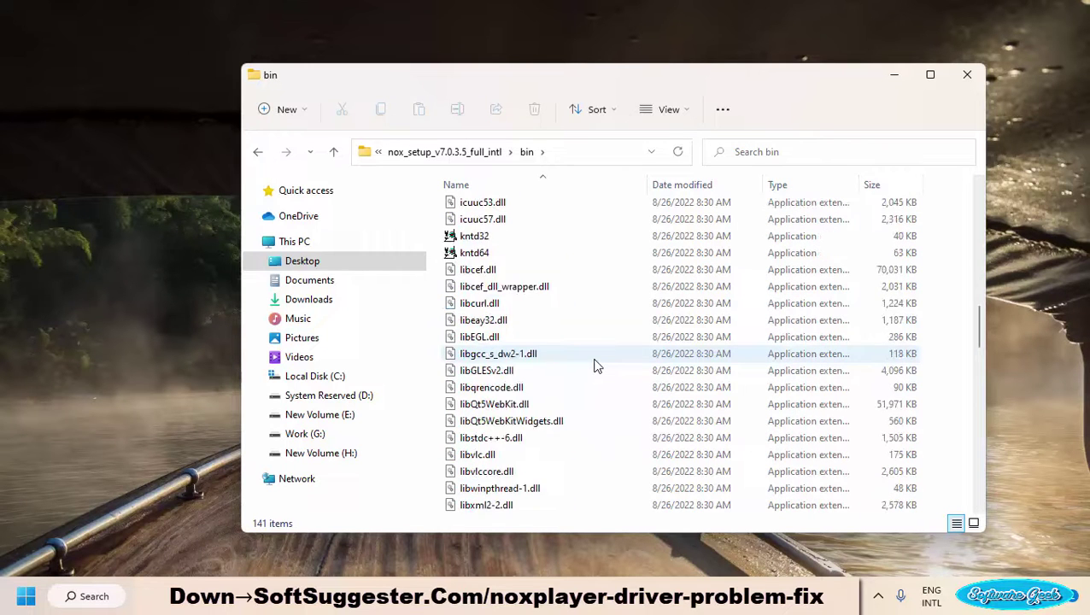
scroll(595, 366, "down", 1)
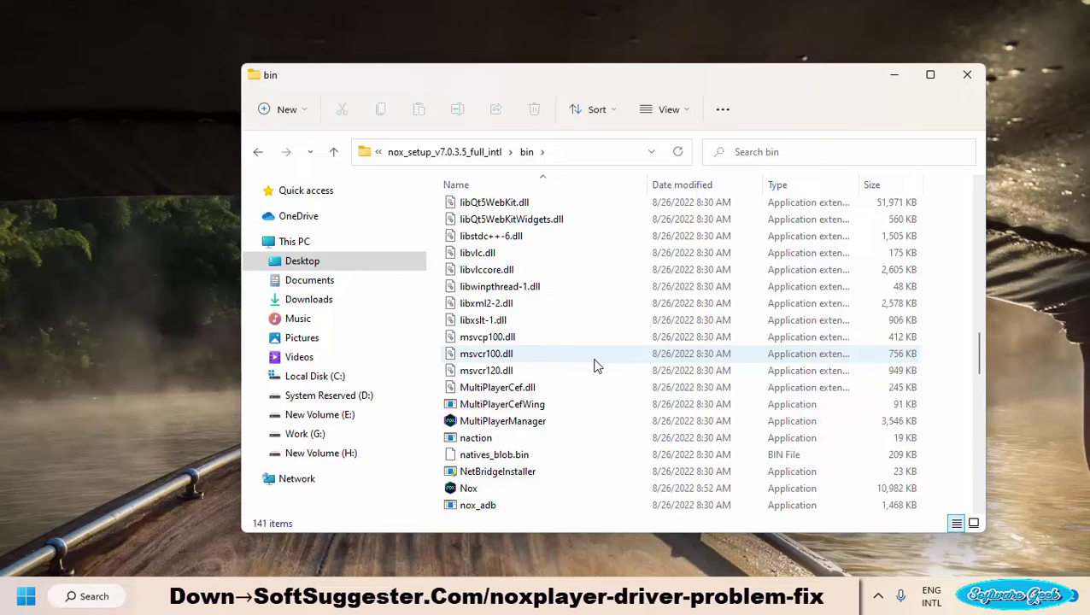
scroll(596, 366, "down", 2)
scroll(596, 366, "down", 2)
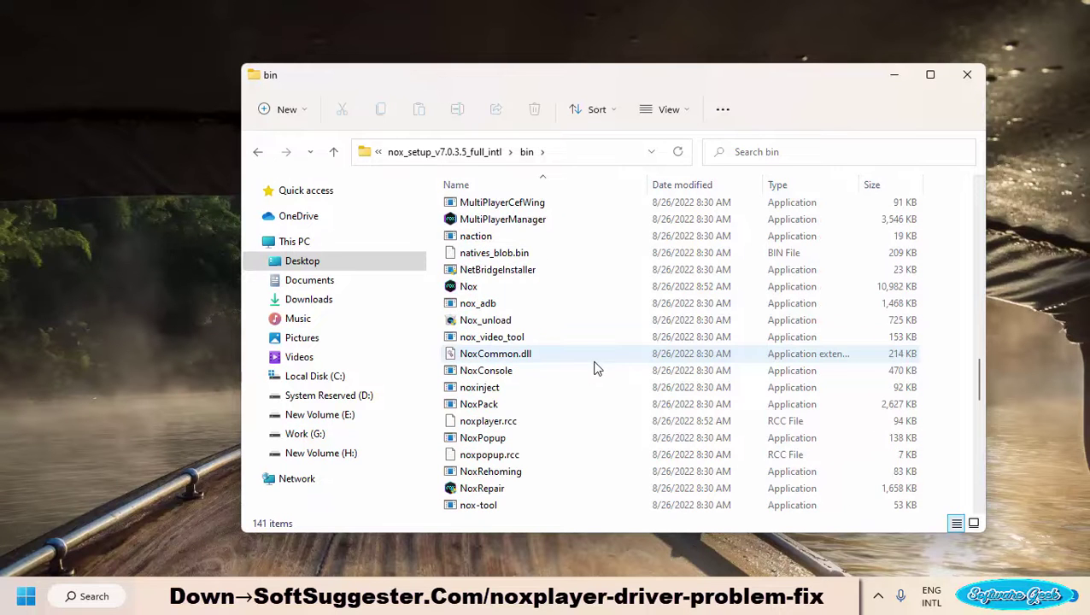
scroll(595, 367, "down", 3)
key("ctrl+shift+3")
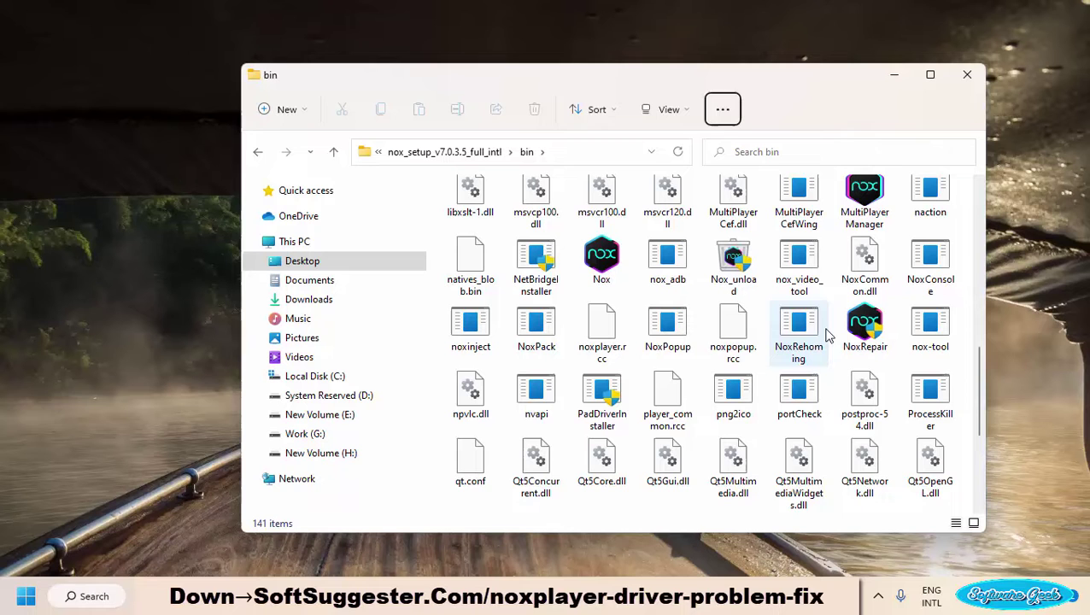
Send a shortcut of the MultiPlayerManager application in the bin folder to the desktop.
left_click(864, 194)
right_click(863, 198)
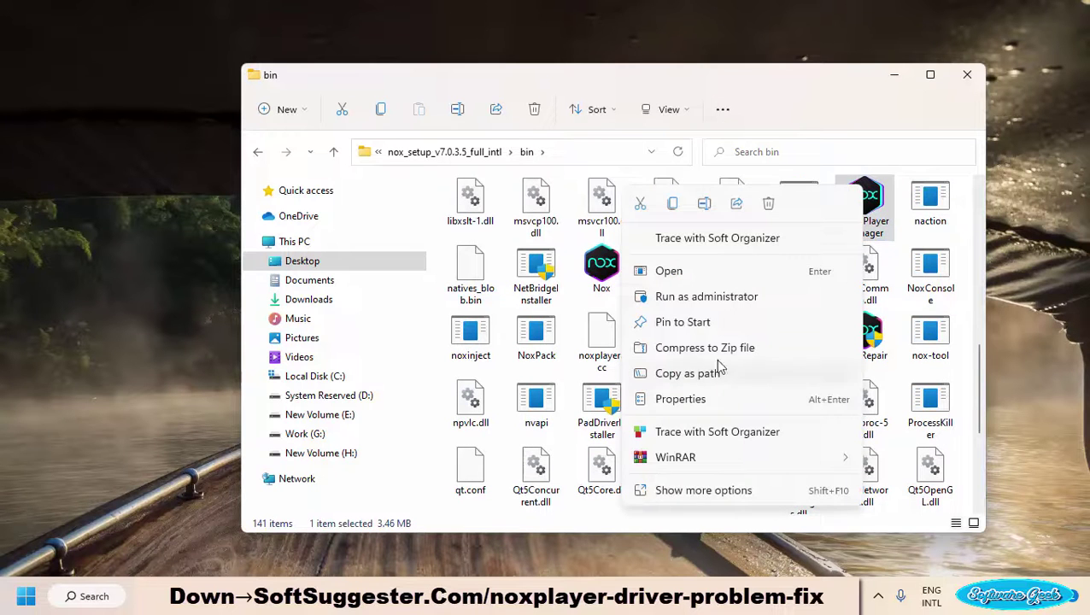
left_click(699, 409)
key("Escape")
right_click(868, 205)
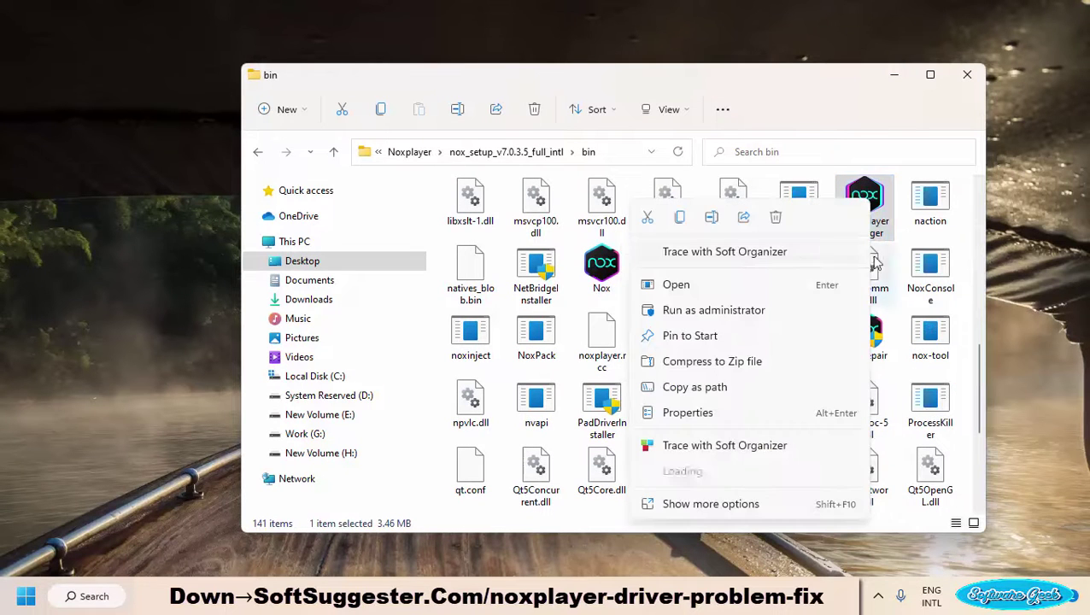
left_click(709, 504)
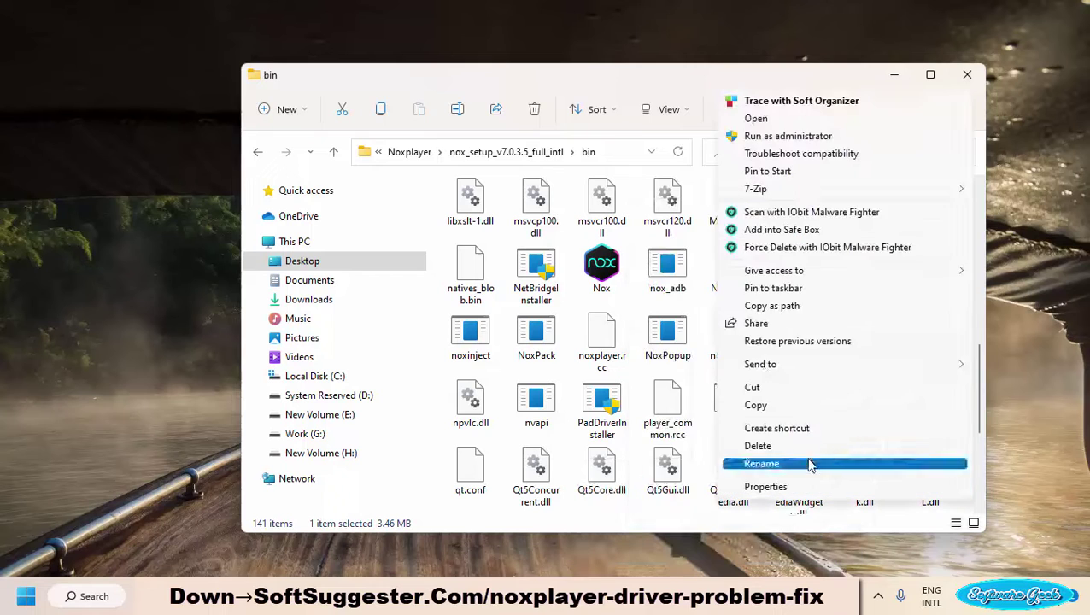
left_click(658, 401)
Send a shortcut of the Nox application in the bin folder to the desktop.
left_click(613, 275)
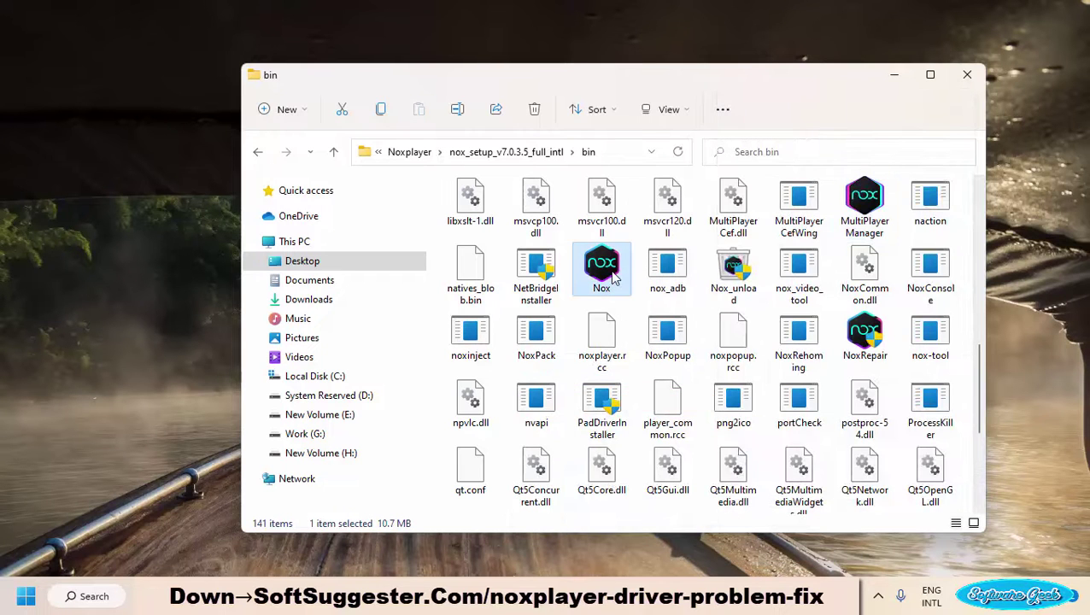
right_click(613, 275)
left_click(730, 504)
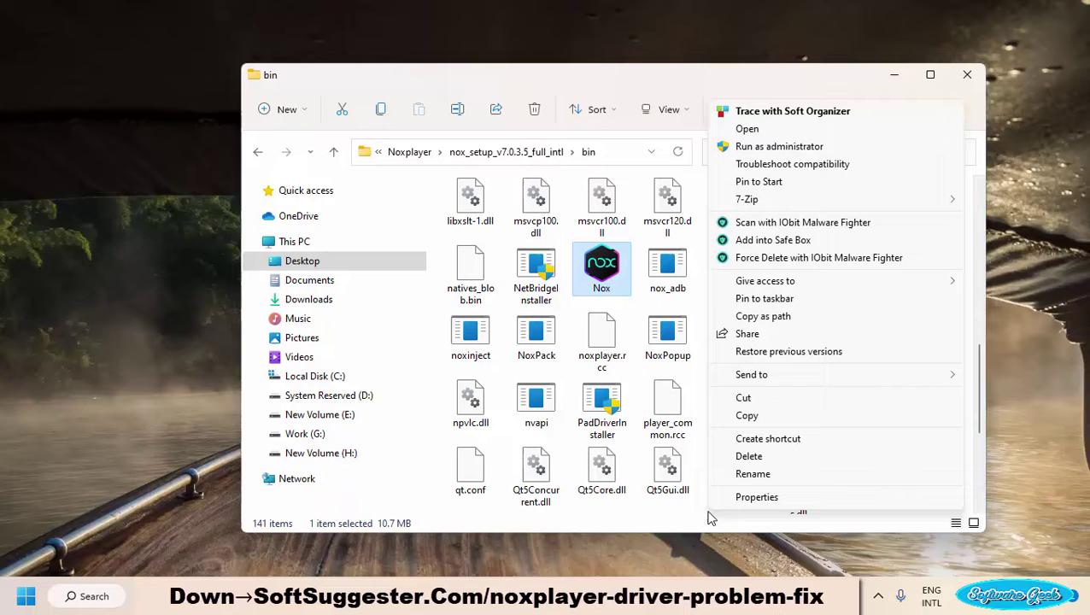
mouse_move(715, 374)
left_click(583, 410)
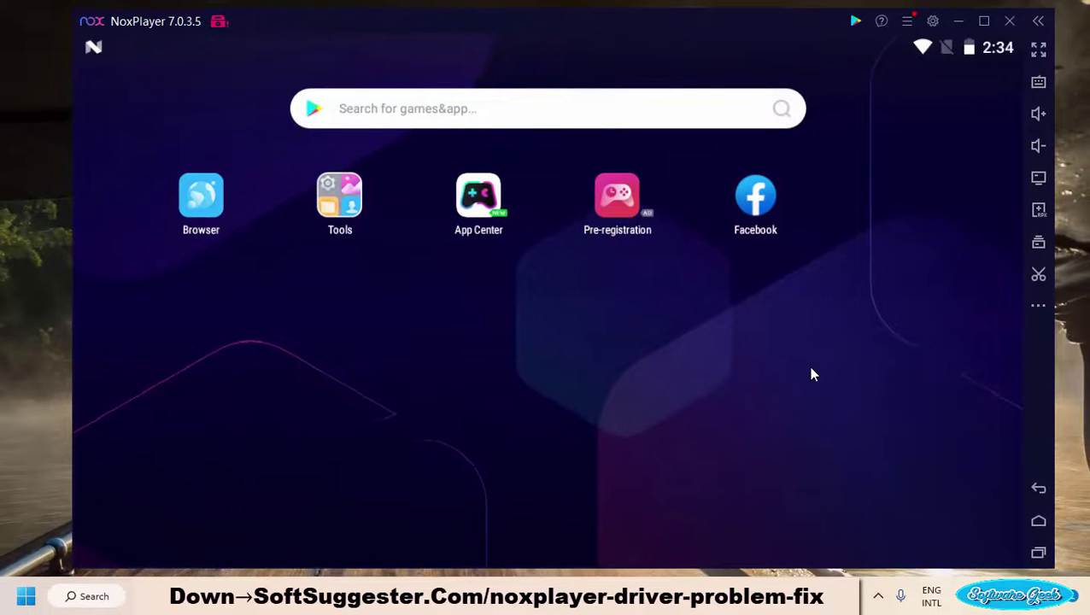
Close NoxPlayer with the No more tips option enabled in the closing reminder.
left_click(1009, 22)
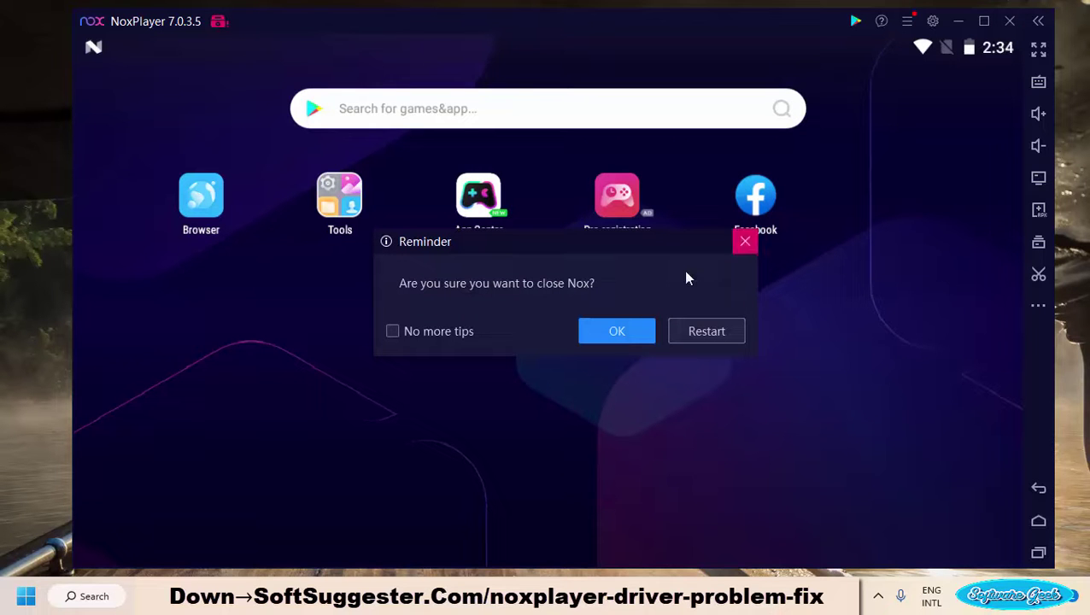
left_click(442, 334)
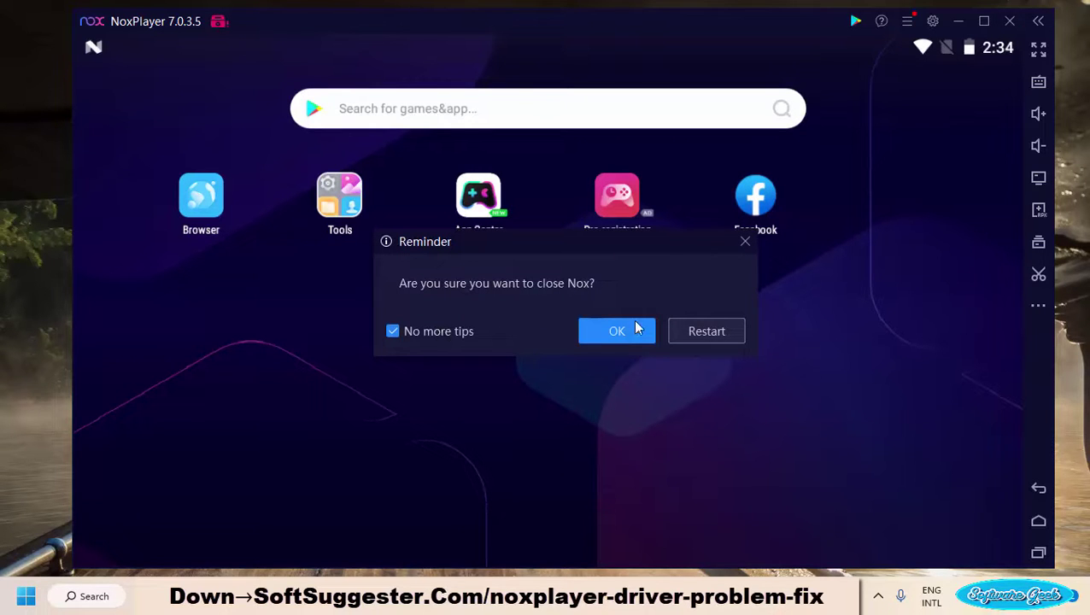